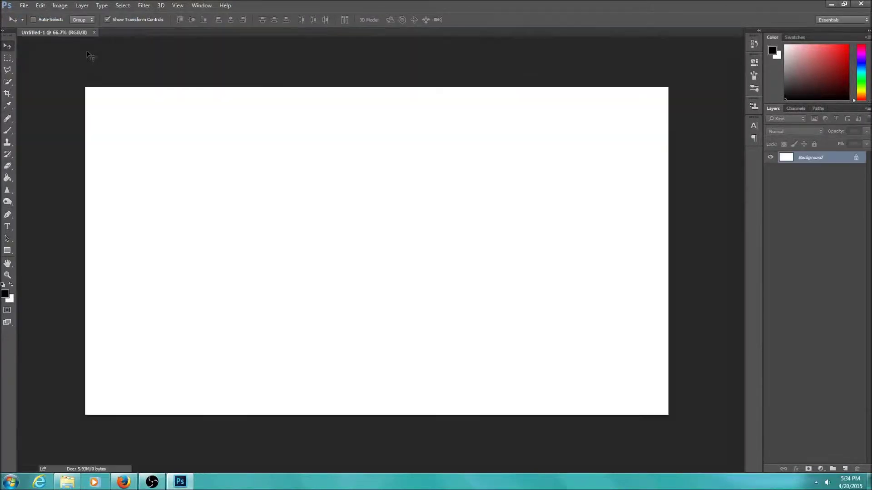
Open the washington dc.jpg image from the bgs folder of the Pictures library.
key("ctrl+o")
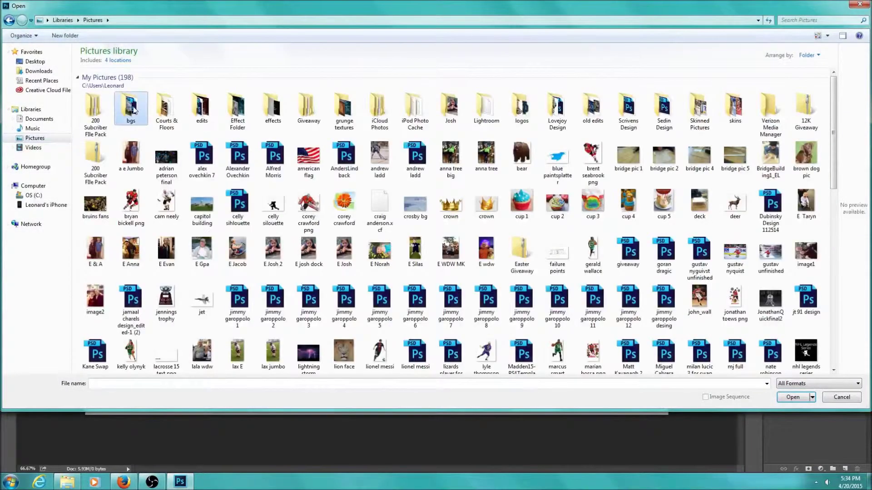
double_click(130, 107)
double_click(451, 356)
Open the john_wall.jpg image from the Pictures library.
left_click(23, 5)
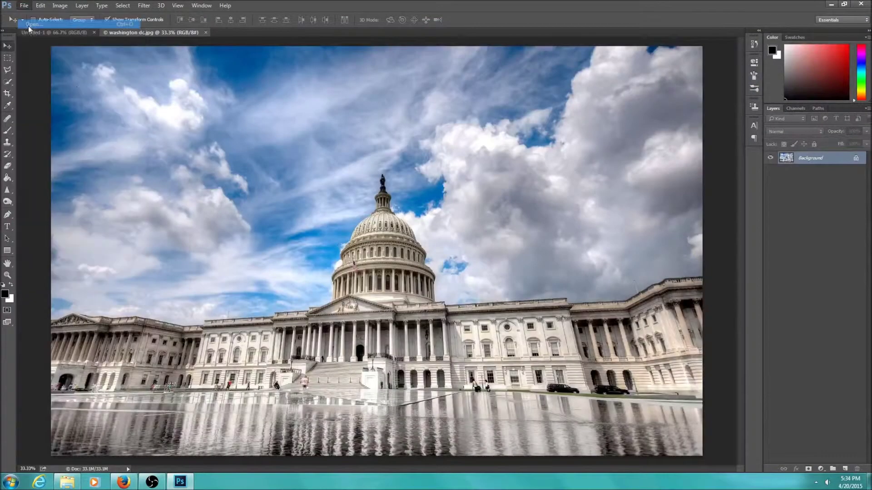
left_click(25, 24)
left_click(35, 138)
scroll(735, 120, "down", 4)
double_click(703, 142)
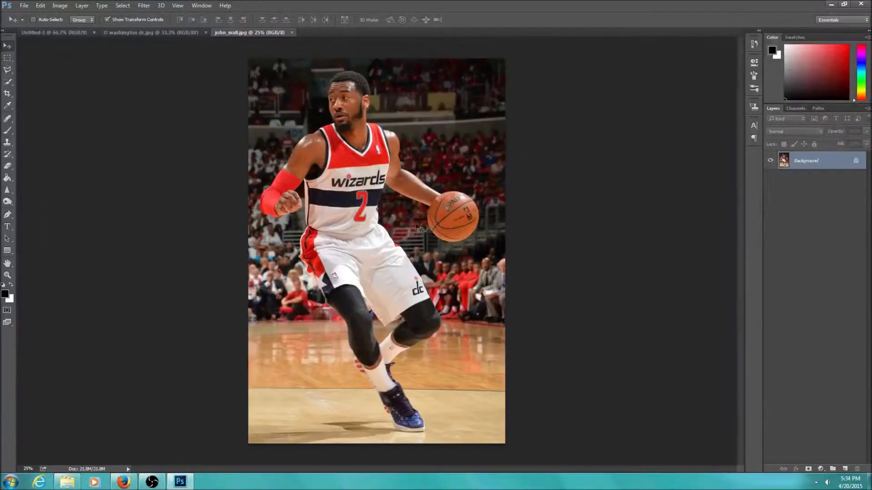
Select the player's jersey, both arms and the basketball with the Quick Selection tool.
key("z")
left_click(8, 82)
left_click_drag(370, 225, 361, 163)
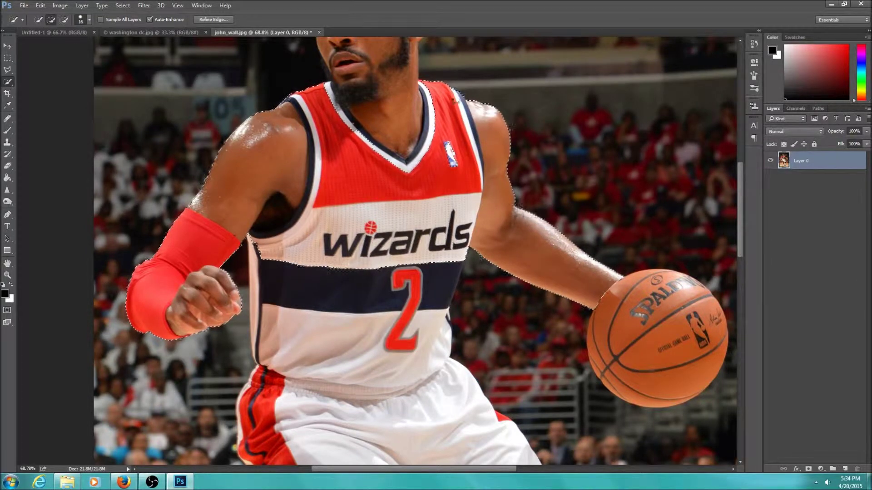
left_click_drag(641, 324, 664, 356)
mouse_move(354, 343)
left_mouse_down()
mouse_move(260, 270)
mouse_move(262, 350)
mouse_move(421, 265)
mouse_move(408, 385)
mouse_move(442, 282)
left_mouse_up()
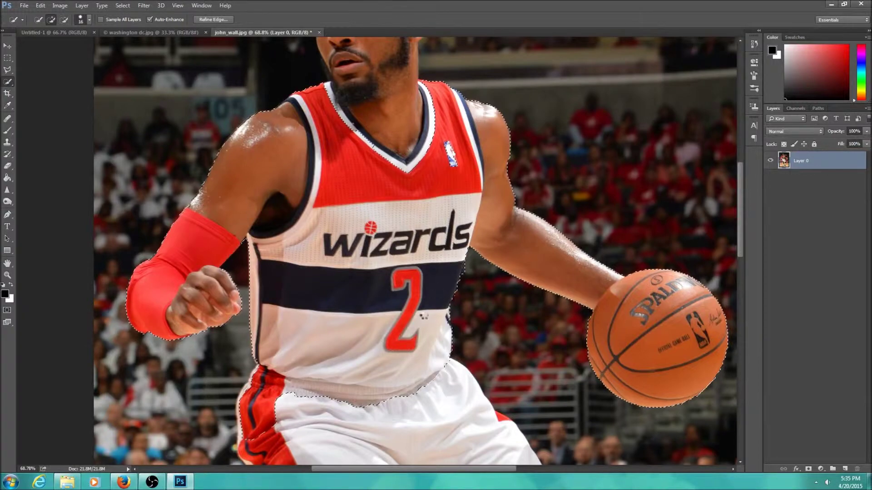
Extend the quick selection over the player's shorts and upper legs.
scroll(372, 197, "down", 4)
mouse_move(405, 211)
left_mouse_down()
mouse_move(501, 323)
mouse_move(522, 311)
left_mouse_up()
scroll(522, 311, "down", 2)
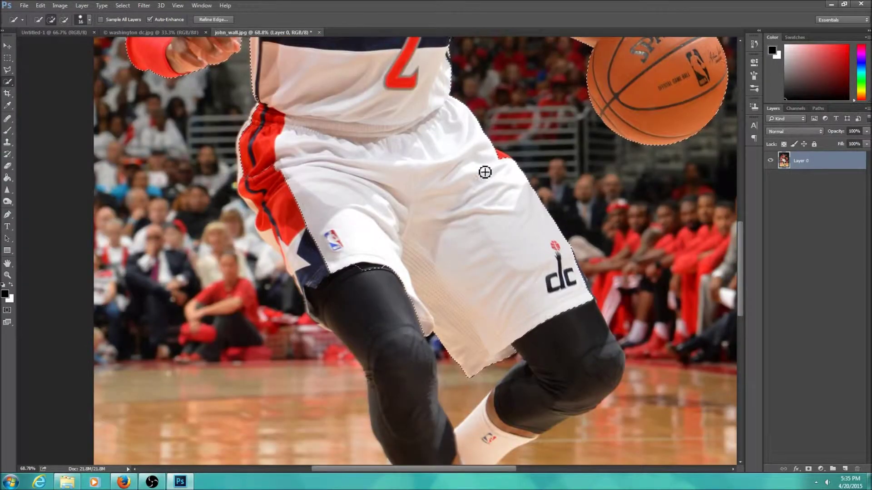
mouse_move(255, 130)
left_mouse_down()
mouse_move(242, 159)
mouse_move(279, 206)
mouse_move(288, 239)
mouse_move(258, 206)
mouse_move(270, 238)
mouse_move(264, 234)
mouse_move(299, 242)
mouse_move(305, 276)
left_mouse_up()
Add the player's lower legs, socks and shoes to the quick selection.
scroll(313, 231, "down", 2)
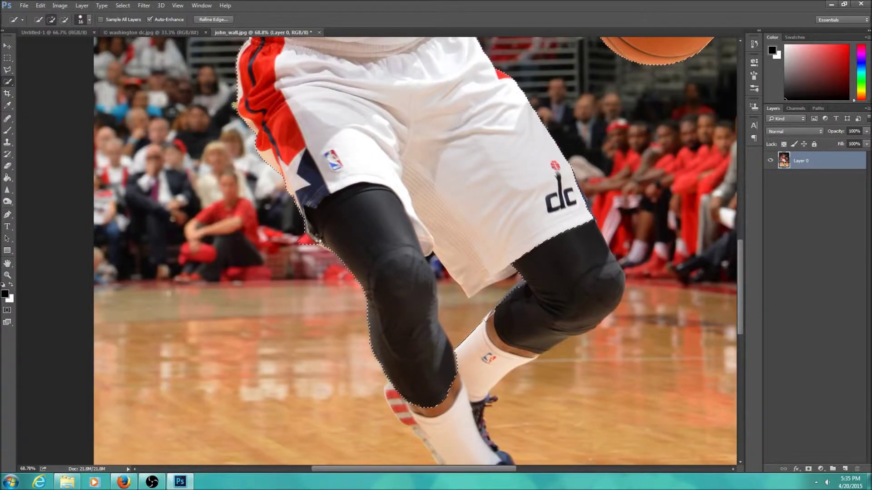
scroll(510, 259, "down", 2)
left_click_drag(398, 311, 424, 338)
scroll(482, 318, "down", 2)
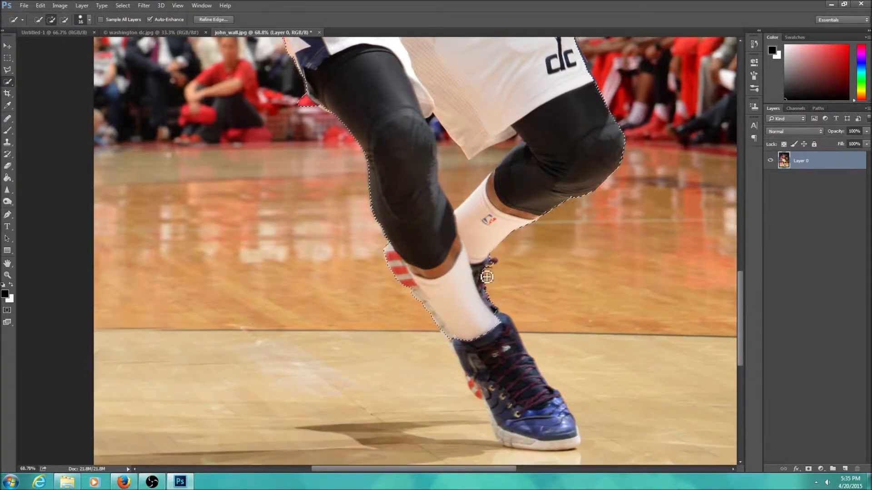
scroll(505, 318, "down", 1)
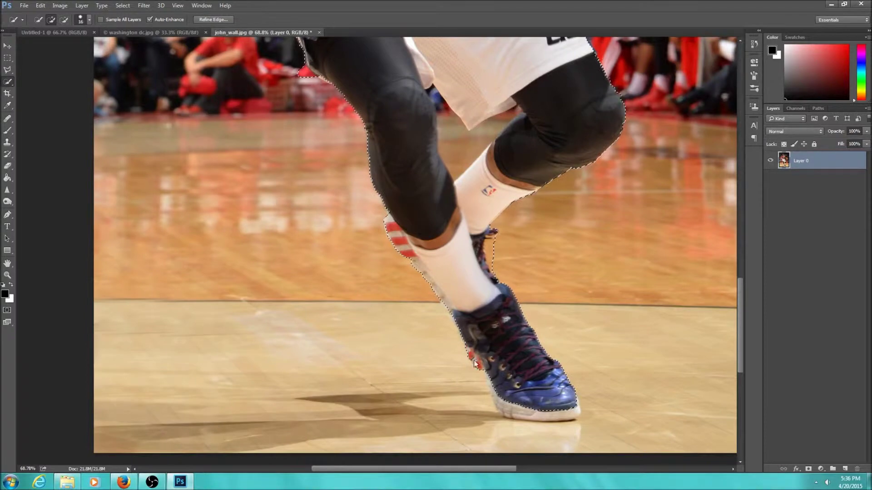
scroll(508, 362, "down", 1)
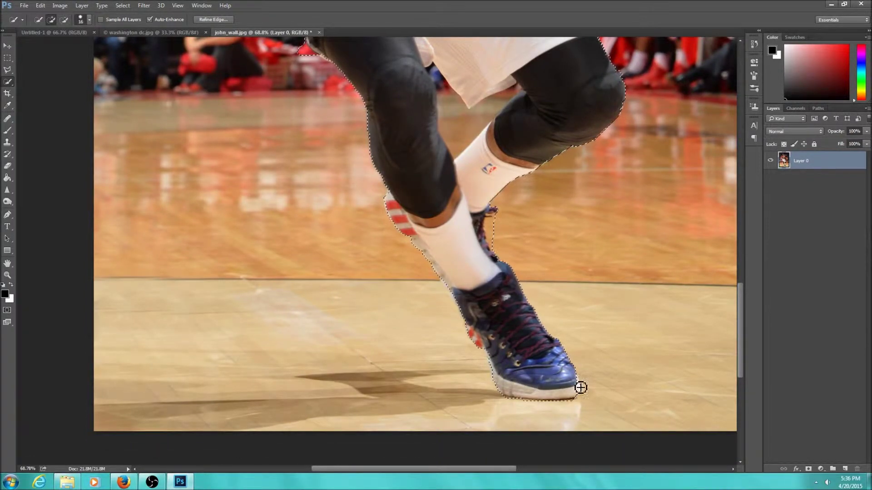
Add the player's neck, face and hair to the quick selection.
scroll(584, 201, "up", 10)
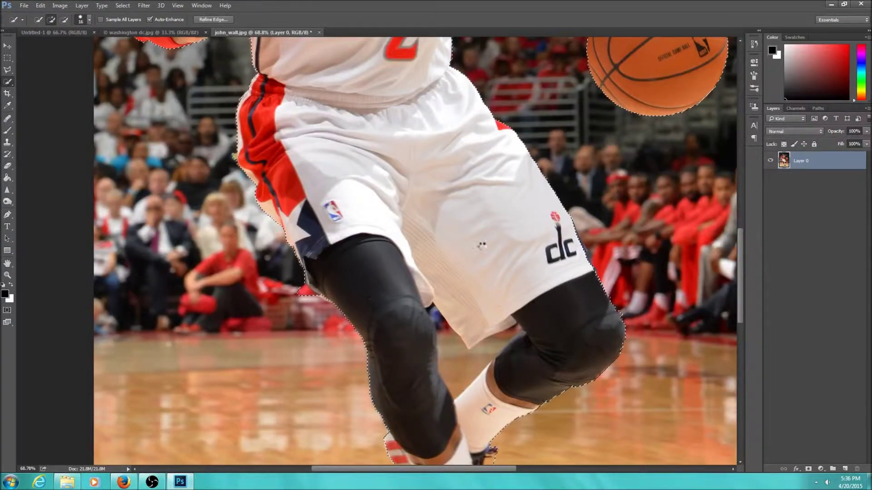
scroll(594, 335, "up", 1)
scroll(585, 336, "up", 12)
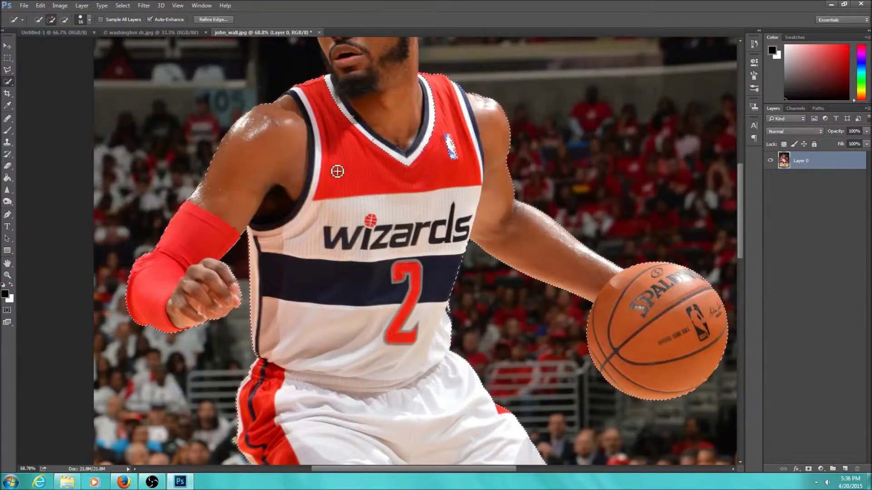
scroll(337, 172, "up", 2)
scroll(409, 149, "up", 2)
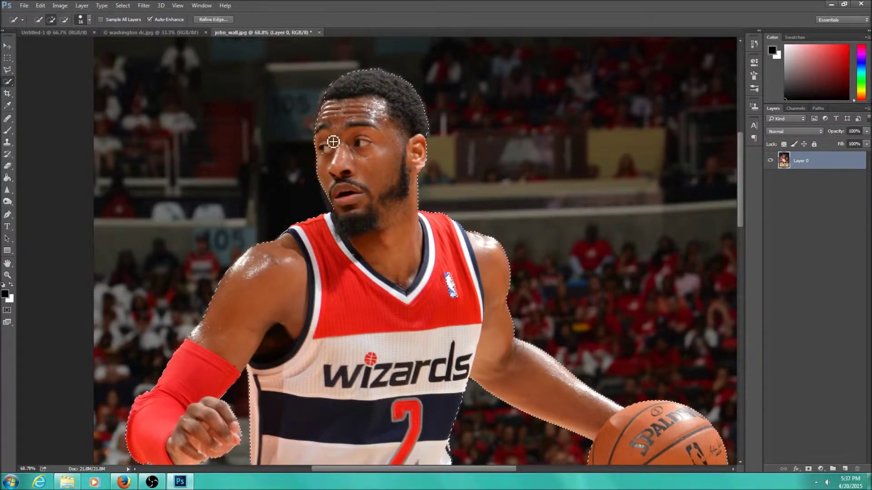
left_click(327, 102)
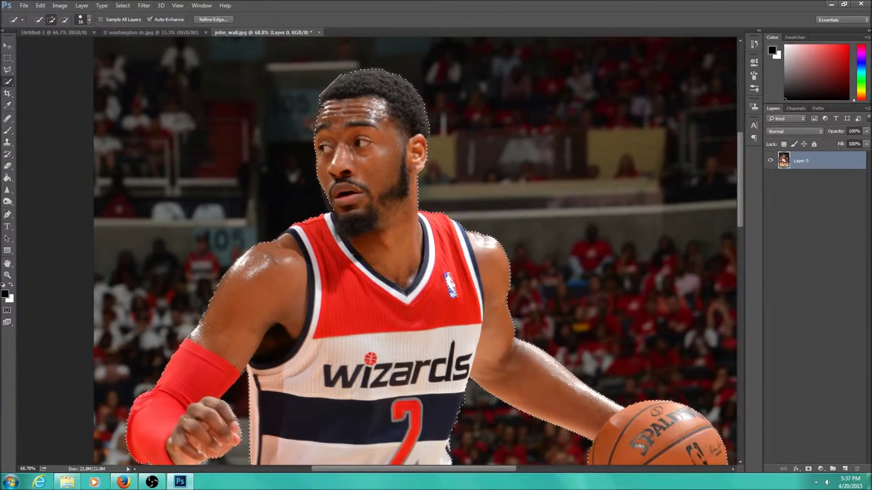
Copy the selected player to a new layer with Layer Via Copy and hide the original photo layer.
scroll(399, 133, "down", 2)
right_click(386, 258)
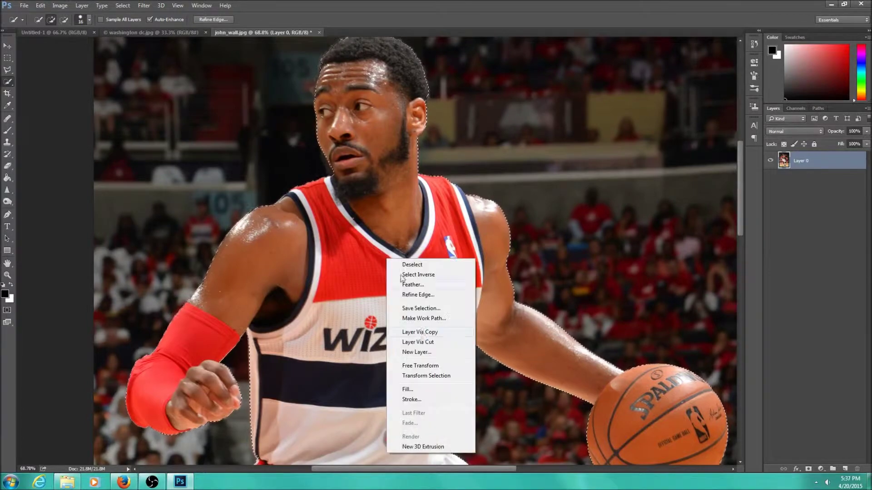
left_click(407, 333)
left_click(770, 178)
Select and delete the leftover background between the player's legs on the cutout layer, and clear the selection.
scroll(559, 204, "down", 10)
left_click(463, 342)
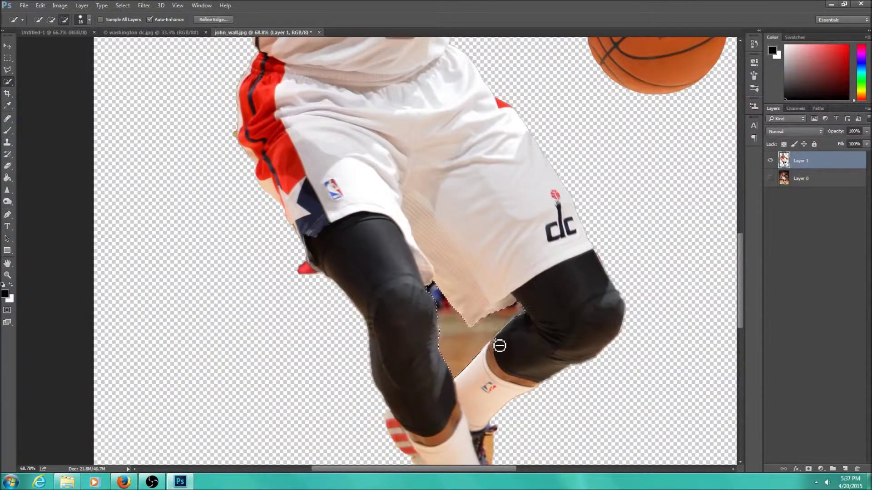
key("Delete")
key("ctrl+d")
Remove the leftover orange floor patch beside the rear shoe using the Magic Wand.
scroll(531, 325, "down", 4)
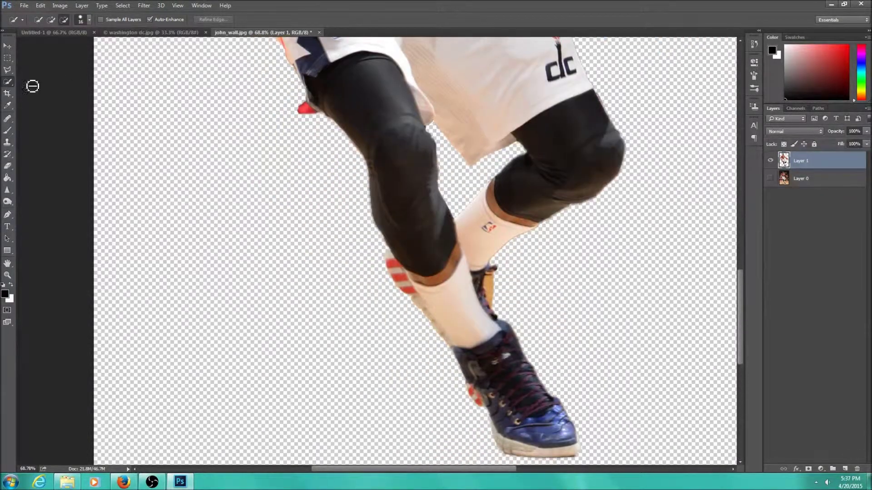
key("shift+w")
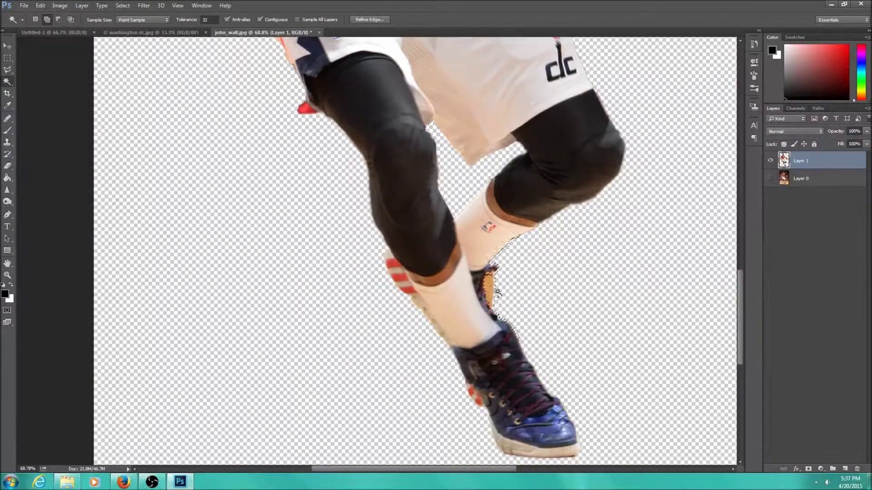
right_click(485, 294)
left_click(513, 142)
left_click(857, 468)
Delete part of the red leftover patch behind the front thigh, just below the shorts.
scroll(246, 259, "up", 3)
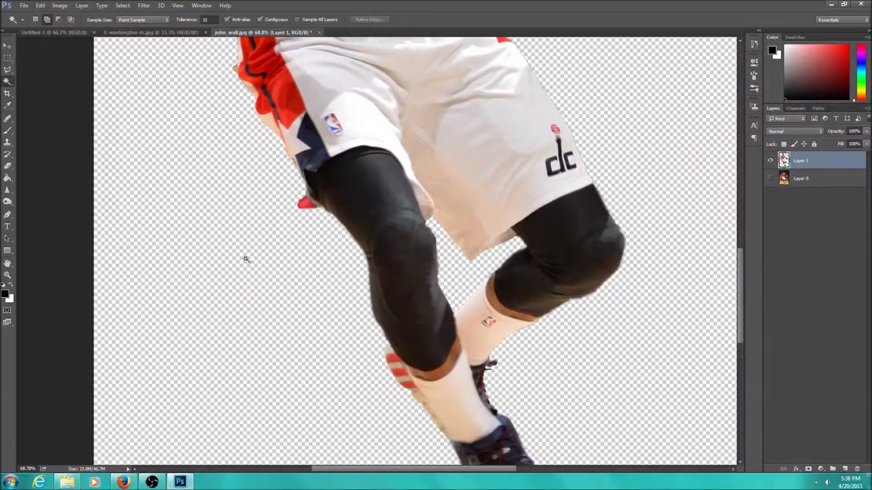
right_click(305, 208)
left_click(342, 421)
left_click(856, 468)
Cut away the rest of the red patch behind the front thigh with the Polygonal Lasso.
right_click(7, 82)
left_click(27, 81)
left_click(7, 70)
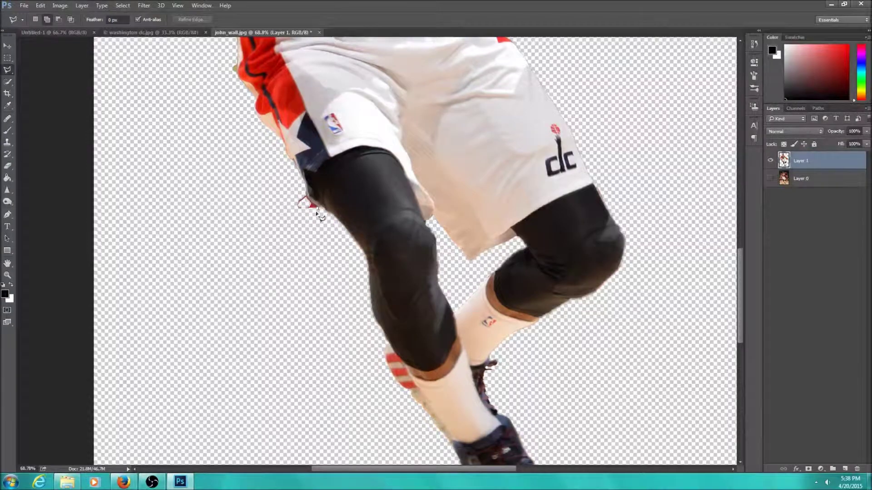
right_click(264, 183)
left_click(291, 266)
left_click(857, 468)
Trim the small background remnant off the outer edge of the shorts' red side stripe.
scroll(190, 151, "up", 3)
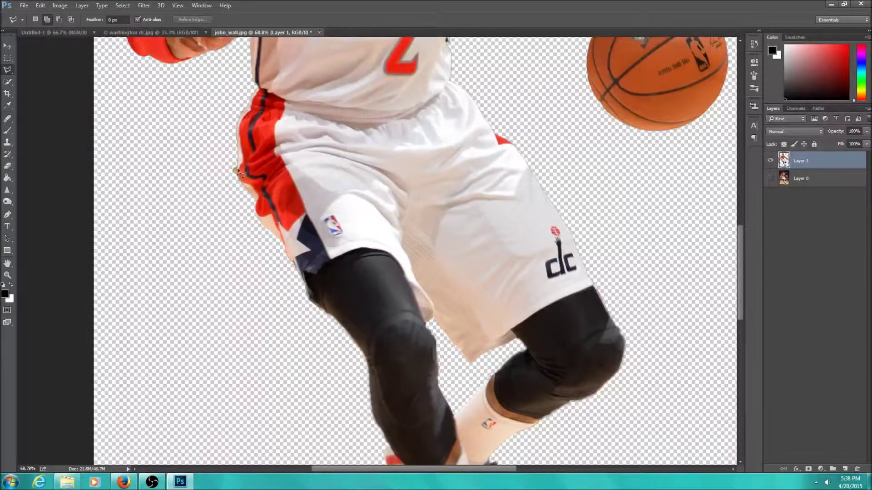
right_click(210, 170)
left_click(250, 253)
left_click(857, 469)
Outline the area along the outer edge of the bent knee with the Polygonal Lasso and delete the background fringe.
left_click(619, 277)
left_click(655, 340)
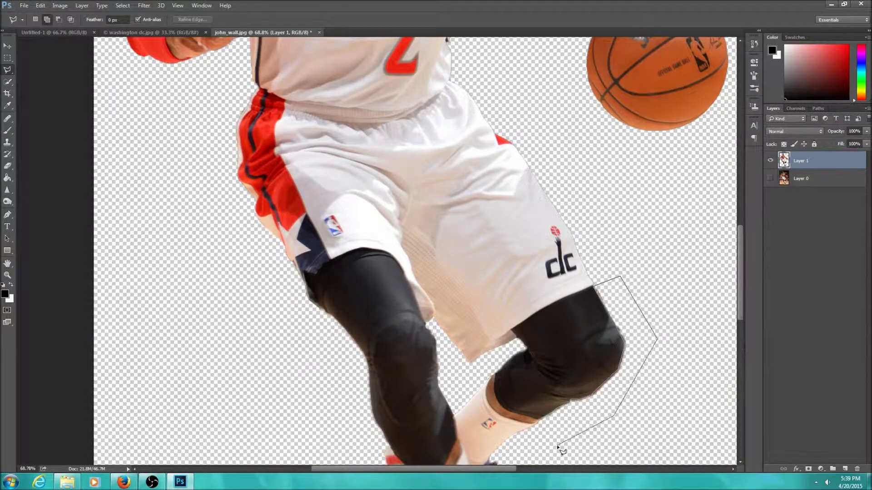
left_click(599, 431)
left_click(549, 434)
right_click(578, 416)
left_click(629, 307)
key("Delete")
Cut away the small background remnant at the side of the jersey next to the number 2.
scroll(544, 383, "up", 6)
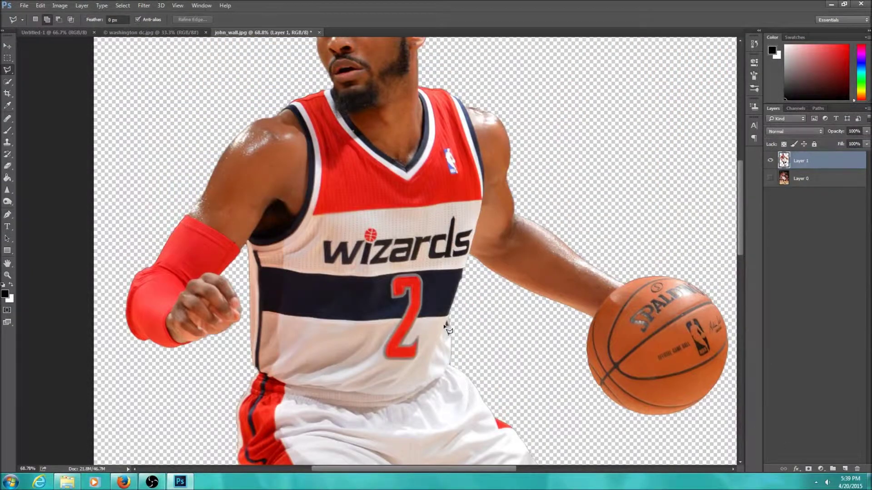
right_click(446, 325)
left_click(498, 212)
key("Delete")
Unlock the background layer of washington dc.jpg and move the Capitol image into the Untitled-1 document.
scroll(549, 363, "up", 3)
key("z")
key("ctrl+0")
key("v")
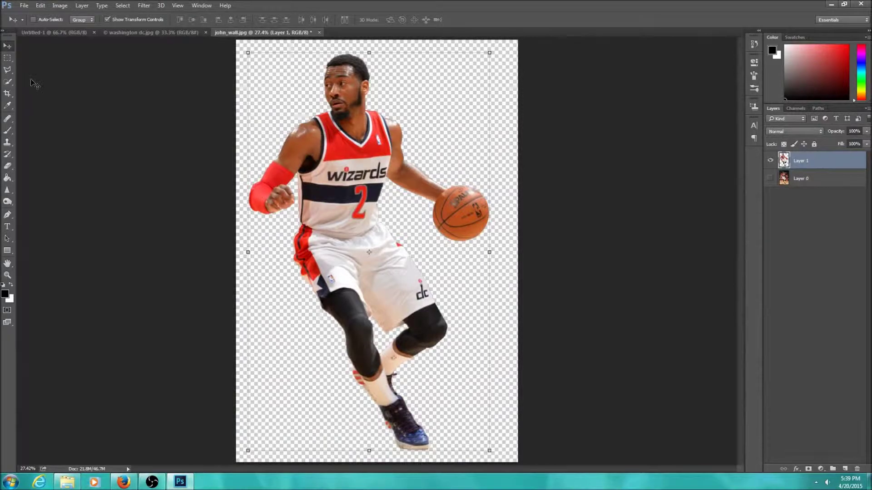
left_click(150, 32)
left_click(857, 158)
left_click_drag(294, 189, 272, 227)
Scale and position the Capitol image so it fills the whole canvas.
left_click_drag(533, 263, 282, 427)
left_click_drag(658, 179, 432, 178)
left_click_drag(611, 105, 670, 45)
left_click(413, 20)
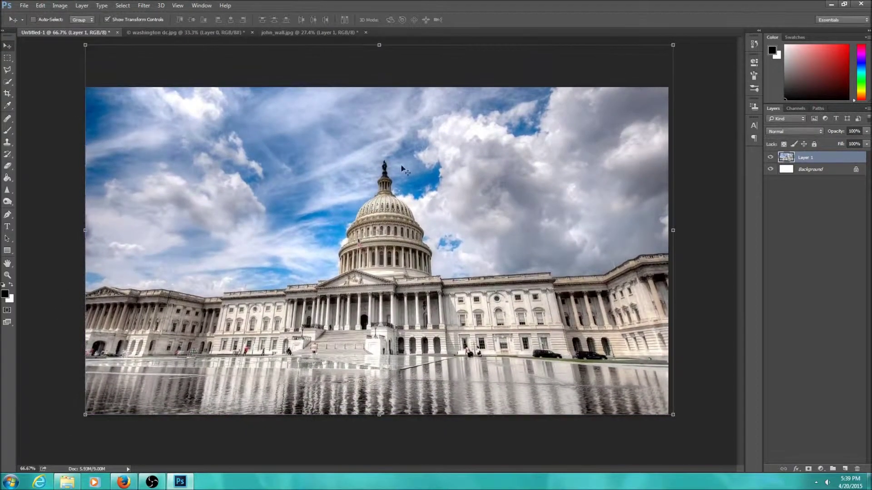
Open the Court6 image from the Courts & Floors folder of the Pictures library.
left_click(24, 5)
left_click(36, 28)
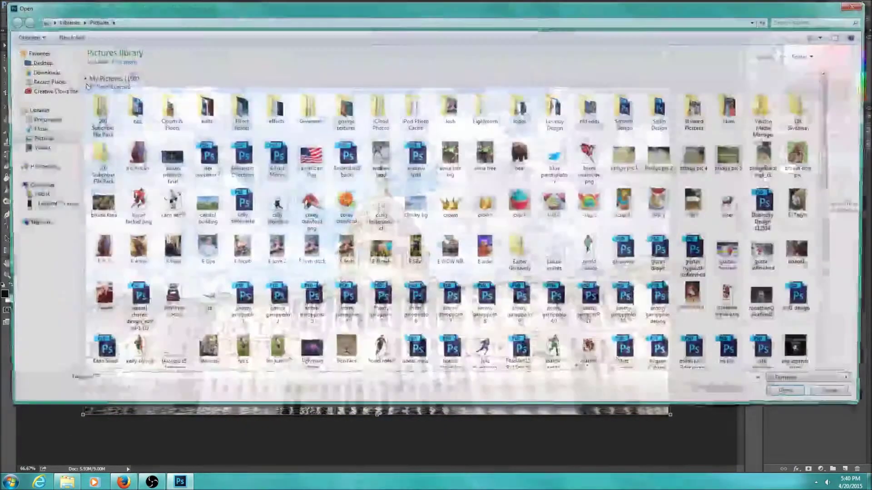
double_click(98, 98)
left_click(35, 137)
double_click(243, 93)
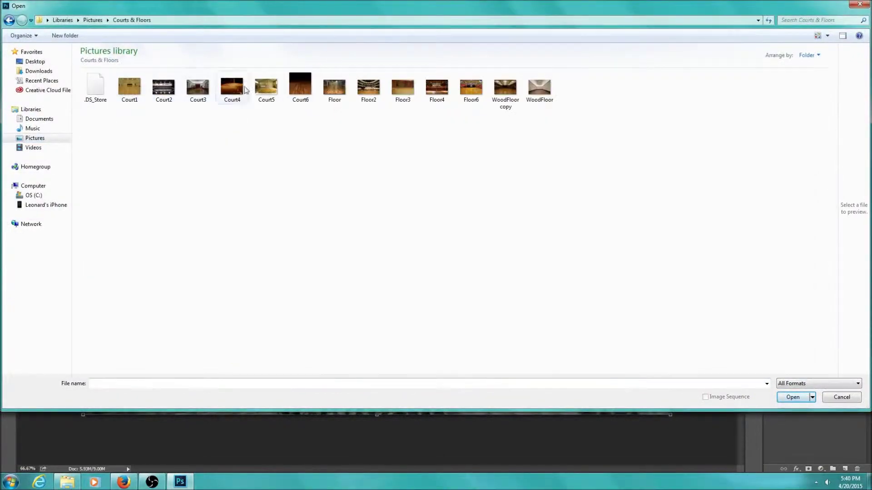
double_click(300, 86)
Select the wood floor area with a rectangular marquee and copy it to a new layer.
left_click(8, 58)
left_click_drag(190, 256, 563, 438)
right_click(452, 151)
left_click(472, 223)
Move the wood floor piece into Untitled-1 and stretch it across the full canvas width below the Capitol building.
key("v")
left_click_drag(359, 311, 428, 331)
left_click_drag(428, 331, 437, 280)
left_click_drag(126, 297, 85, 296)
left_click_drag(612, 297, 668, 297)
left_click_drag(377, 178, 377, 345)
left_click(412, 19)
left_click(413, 20)
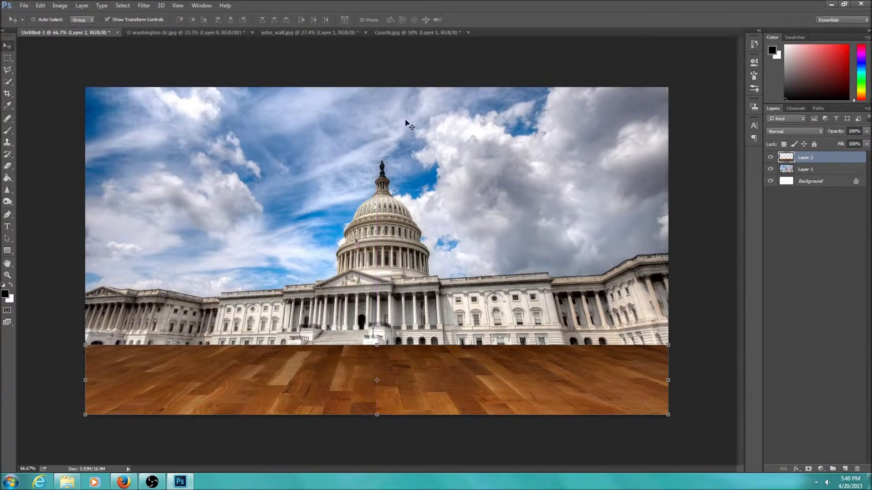
Soften the upper edge of the wood floor with the Eraser along the base of the building.
left_click(10, 166)
left_click_drag(210, 346, 288, 347)
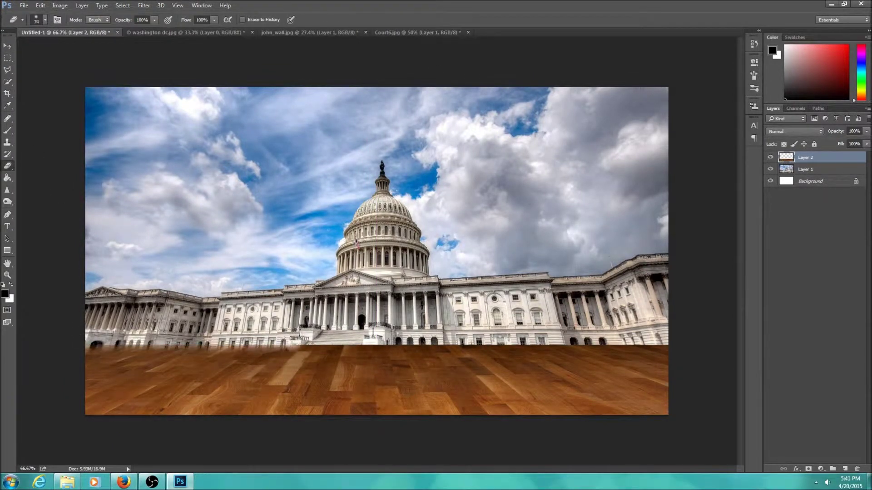
left_click_drag(454, 347, 663, 349)
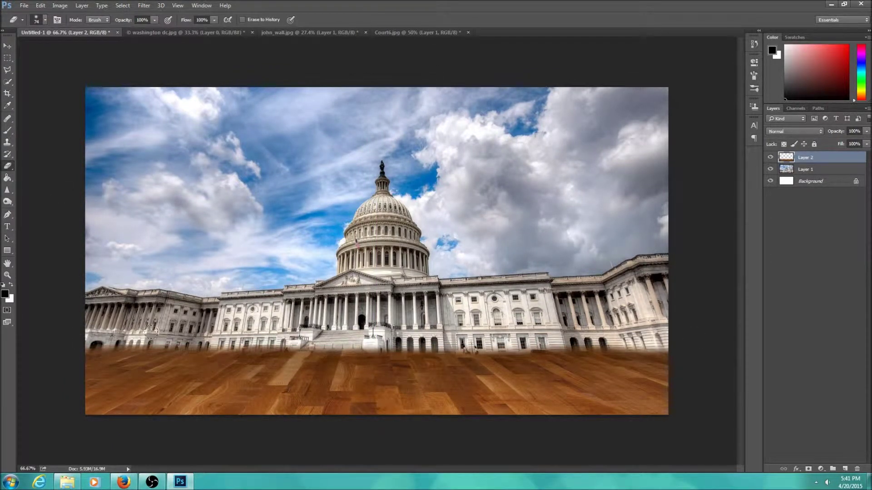
Move the player cutout from john_wall.jpg into the Untitled-1 document.
left_click(307, 32)
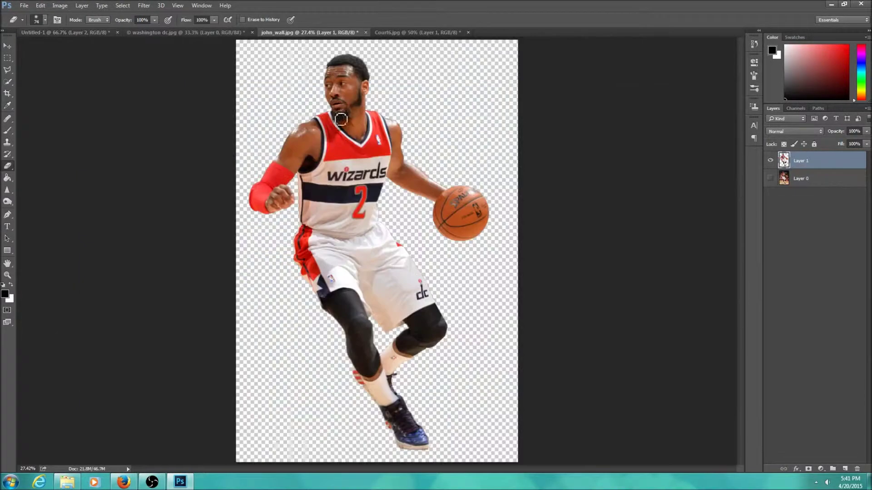
left_click(8, 46)
left_click_drag(376, 157, 308, 360)
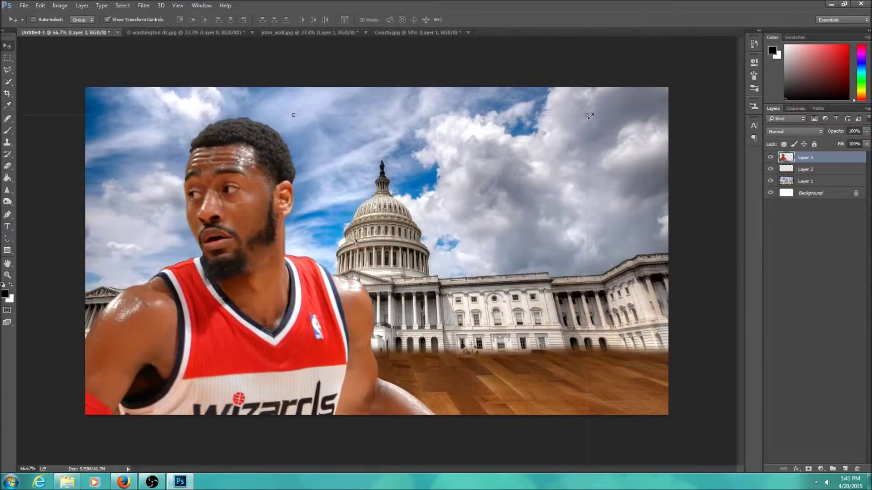
Scale the player to about 27.4% and place him standing on the wood floor in front of the Capitol dome.
left_click_drag(586, 114, 420, 388)
left_click_drag(253, 429, 475, 165)
left_click_drag(642, 123, 503, 351)
left_click_drag(423, 352, 429, 86)
left_click_drag(511, 85, 412, 262)
left_click_drag(341, 291, 368, 165)
left_click_drag(443, 110, 422, 133)
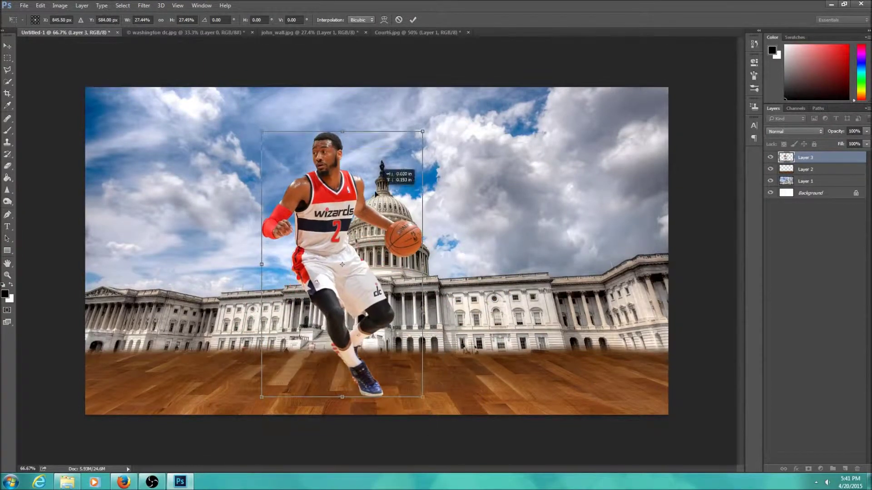
key("Return")
Create a new empty layer and place it directly below the player layer.
left_click(856, 469)
key("ctrl+z")
left_click(844, 469)
left_click_drag(819, 158, 818, 174)
Paint a soft black shadow on the floor around the player's feet with a size 61 brush at 100% opacity and flow.
left_click(7, 130)
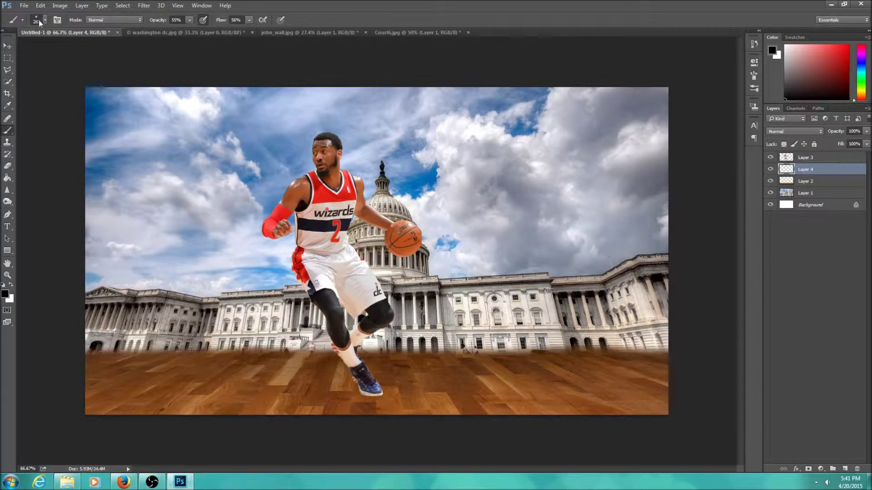
left_click(39, 20)
left_click_drag(57, 46, 62, 46)
left_click_drag(361, 393, 350, 384)
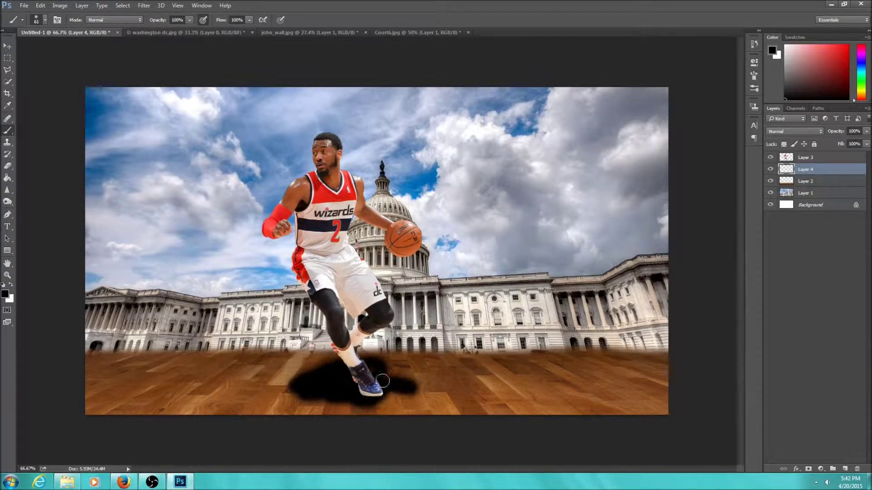
Soften the floor shadow with Gaussian Blur, lower its opacity to 53% and nudge it slightly beneath the player.
left_click(144, 5)
mouse_move(167, 106)
left_click(286, 147)
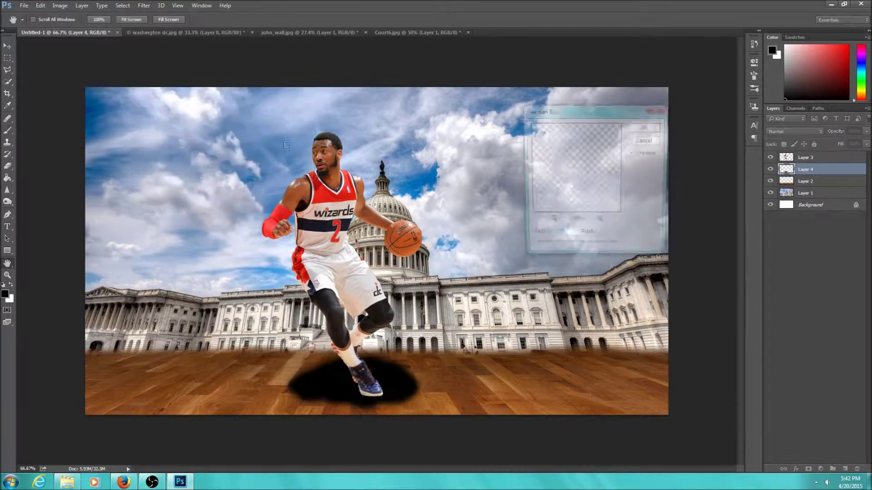
left_click(645, 127)
left_click_drag(866, 131, 844, 144)
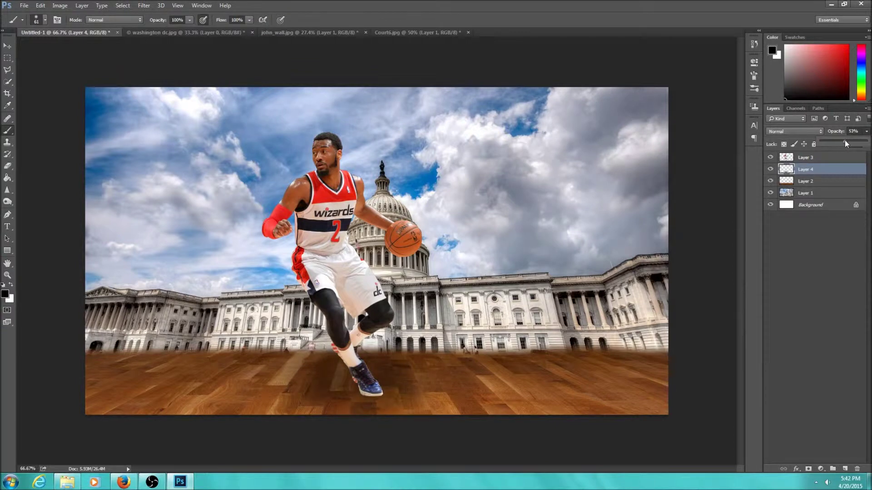
key("v")
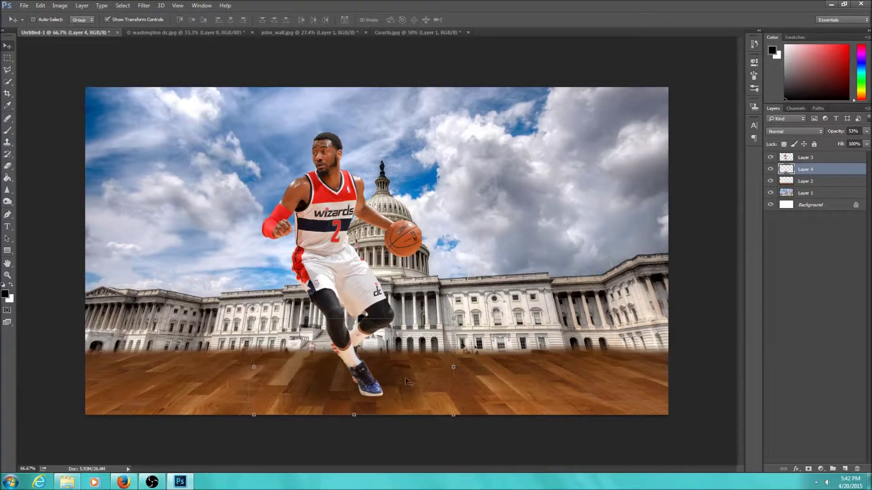
left_click_drag(415, 382, 415, 380)
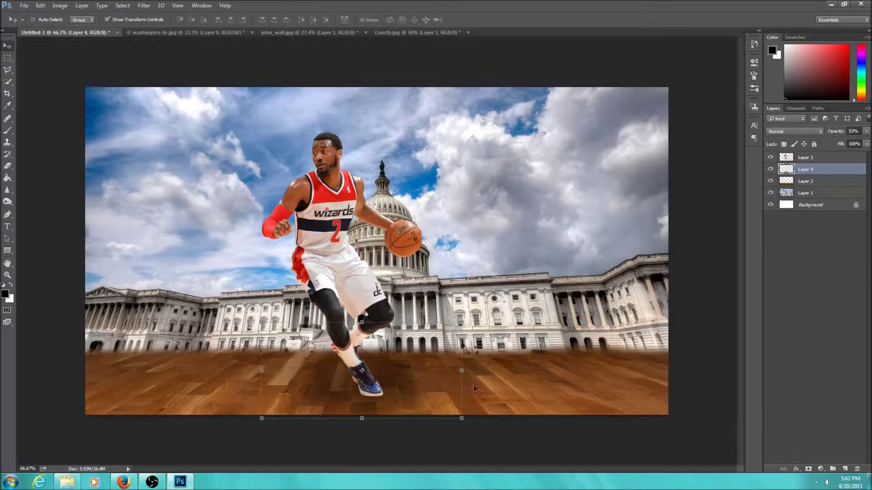
With the player's layer active, open the effect images light2-sanoi.jpg, Lighting Effect.png and Space Effect.png from the Pictures library.
left_click(806, 157)
left_click(22, 4)
left_click(32, 22)
left_click(35, 139)
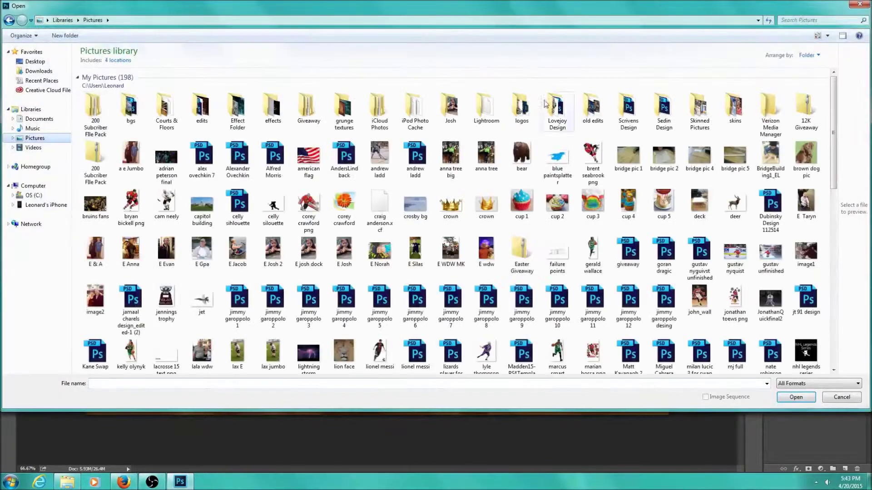
double_click(627, 109)
double_click(93, 91)
left_click(198, 86, "ctrl")
left_click(232, 86, "ctrl")
left_click(793, 397)
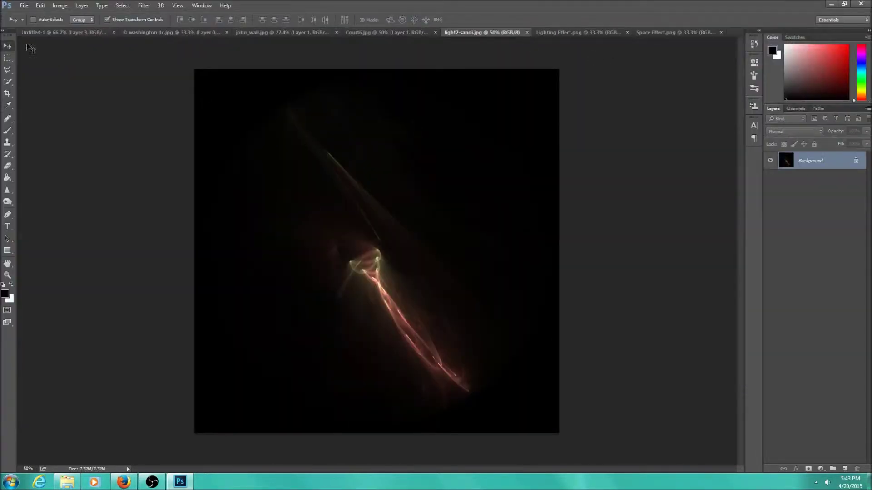
Unlock the light2-sanoi image, bring it into Untitled-1 above the player and set its blending mode to Screen.
left_click(855, 159)
left_click_drag(425, 168, 386, 183)
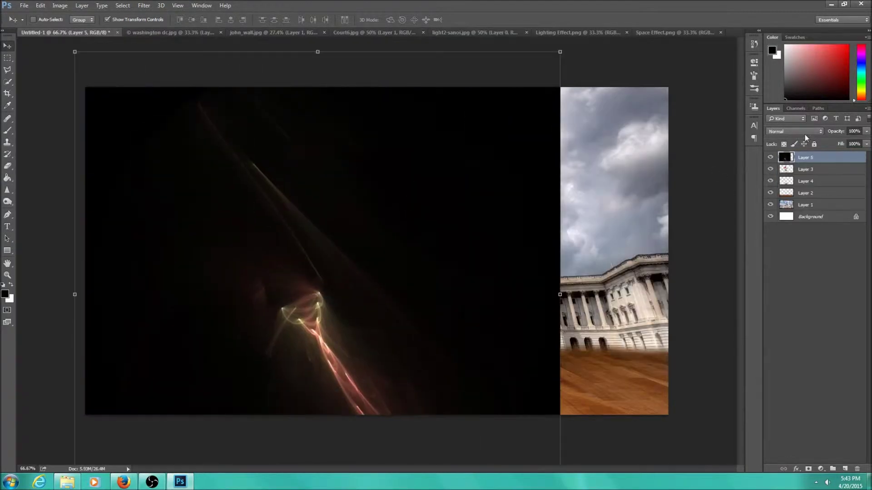
left_click(794, 131)
left_click(781, 193)
Shrink and rotate the light streak and position it over the player's lower leg and planted shoe.
left_click_drag(559, 51, 264, 347)
left_click_drag(197, 408, 274, 241)
left_click_drag(136, 318, 363, 229)
left_click_drag(243, 222, 361, 336)
left_click(412, 20)
left_click_drag(411, 384, 415, 385)
left_click(8, 166)
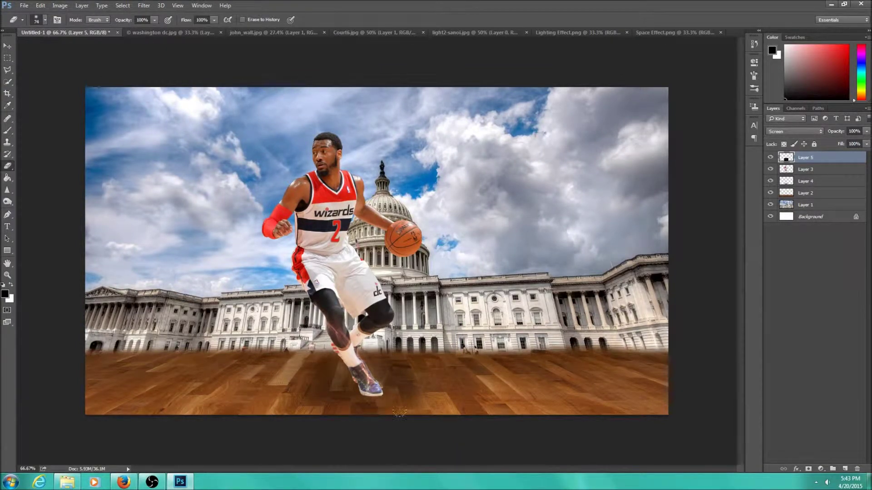
key("v")
left_click_drag(355, 334, 353, 334)
Warp the light streak so it follows the shape of the player's leg and shoe.
left_click(39, 6)
mouse_move(59, 192)
left_click(178, 248)
left_click_drag(407, 396, 418, 399)
left_click(413, 19)
Colorize the light streak on the leg red with Hue/Saturation, keeping hue at 0.
left_click(59, 6)
mouse_move(105, 28)
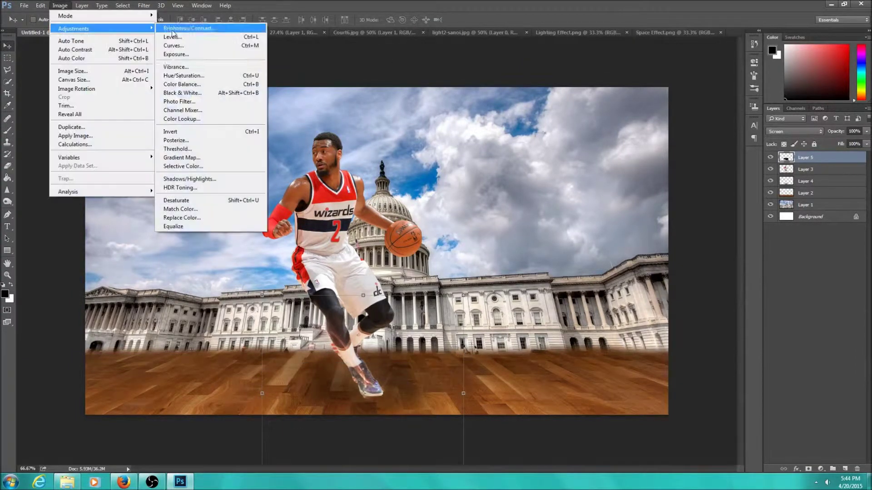
left_click(183, 76)
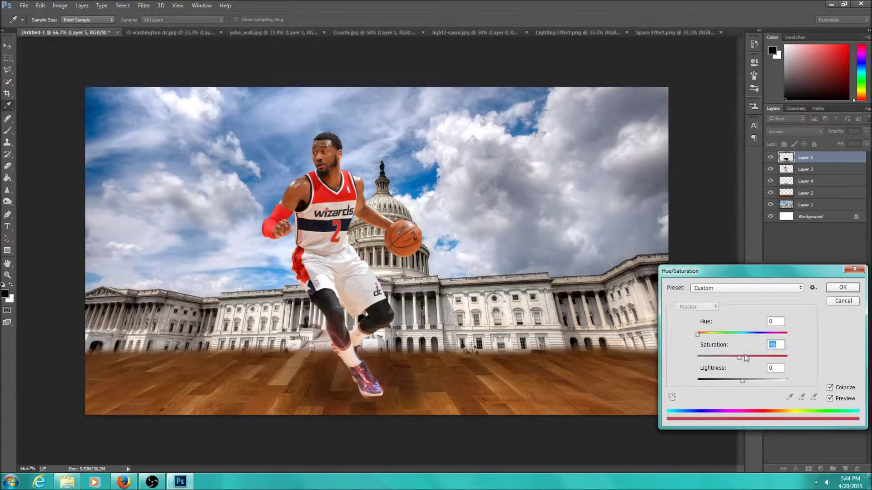
left_click(842, 286)
Bring Lighting Effect.png into the composite as a Screen layer, scale it down and place it over the player's upper body.
left_click(576, 32)
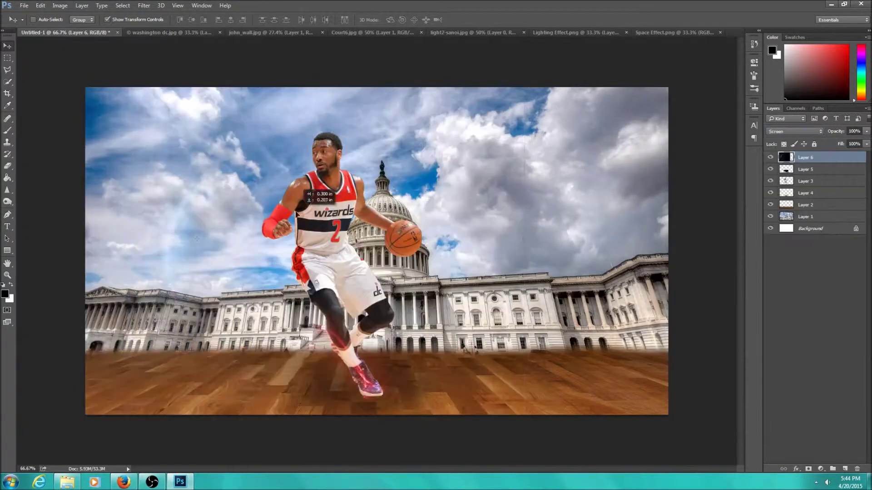
mouse_move(309, 189)
left_mouse_down()
mouse_move(327, 192)
mouse_move(313, 191)
left_mouse_up()
left_click_drag(457, 109, 472, 295)
left_click_drag(590, 119, 319, 392)
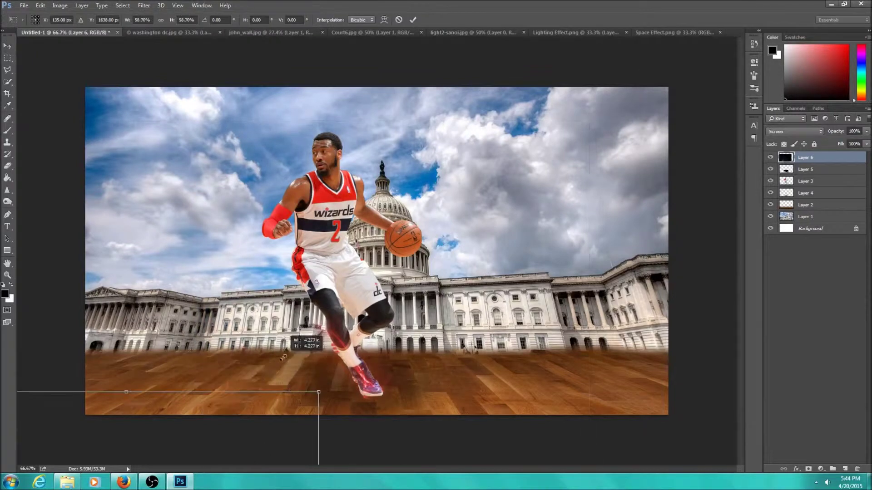
left_click_drag(234, 430, 368, 83)
key("e")
key("Return")
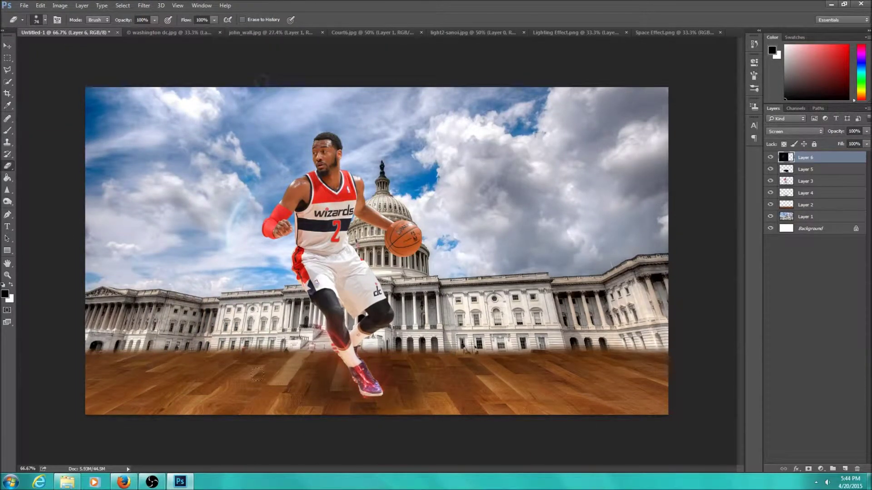
Erase the surplus area around the blue crescent glow, checking it in Normal mode, and return the layer to Screen.
left_click(794, 131)
left_click(781, 137)
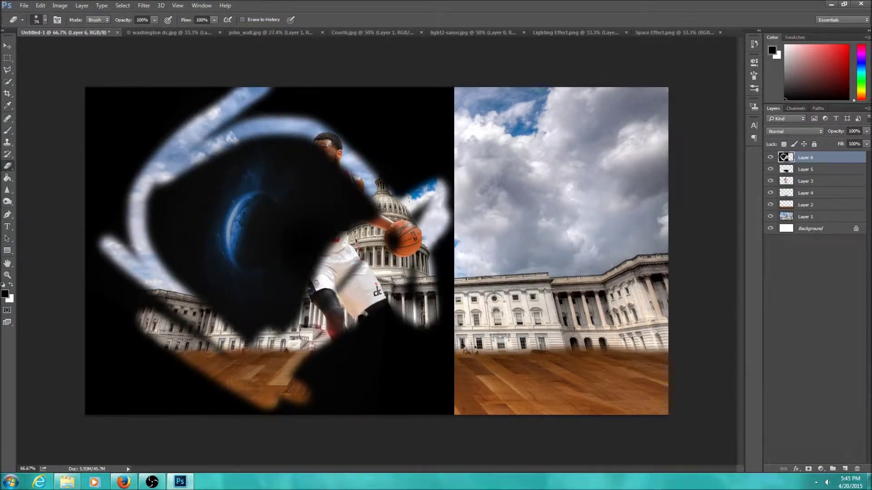
left_click(795, 131)
left_click(781, 191)
Scale and rotate the crescent glow and position it along the outside of the player's raised shoulder.
key("v")
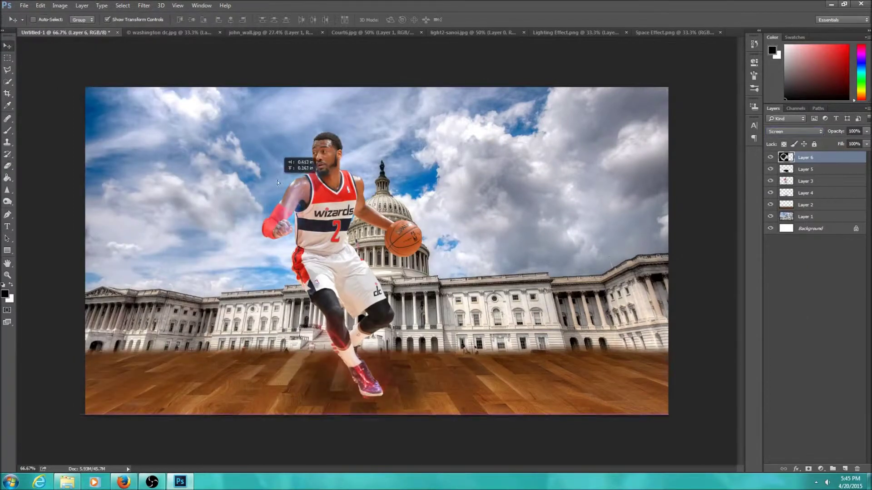
left_click_drag(499, 403, 356, 259)
left_click_drag(298, 193, 363, 254)
left_click_drag(432, 84, 475, 171)
left_click_drag(368, 191, 368, 192)
left_click(412, 19)
Recolour the shoulder glow red with a Hue/Saturation adjustment.
left_click(60, 5)
mouse_move(68, 25)
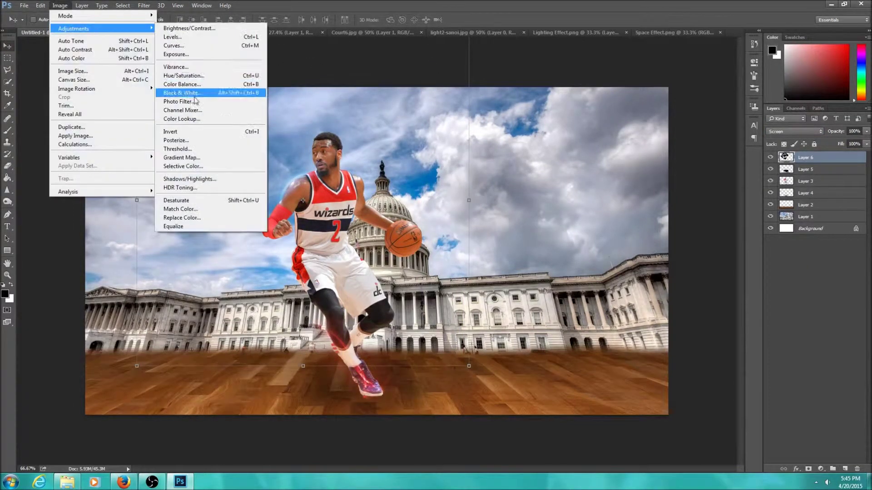
left_click(190, 73)
key("Return")
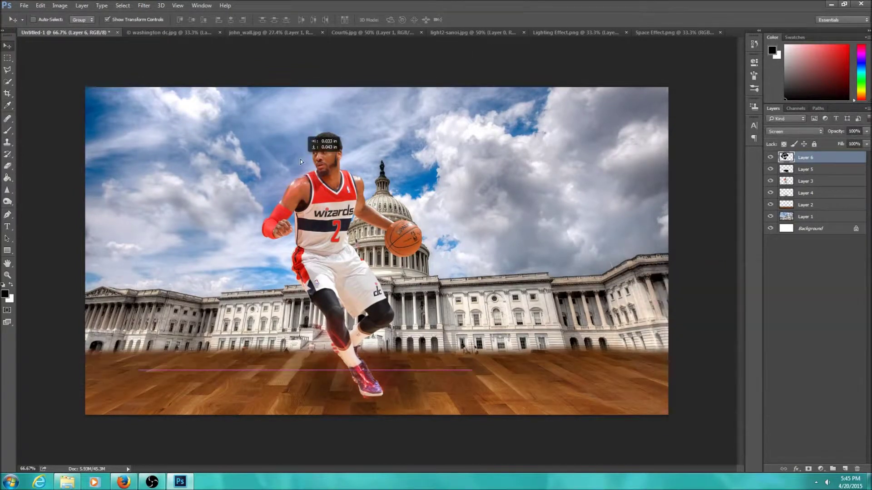
Warp the red glow to wrap around the player's shoulder and duplicate its layer to strengthen it.
left_click(40, 6)
mouse_move(54, 192)
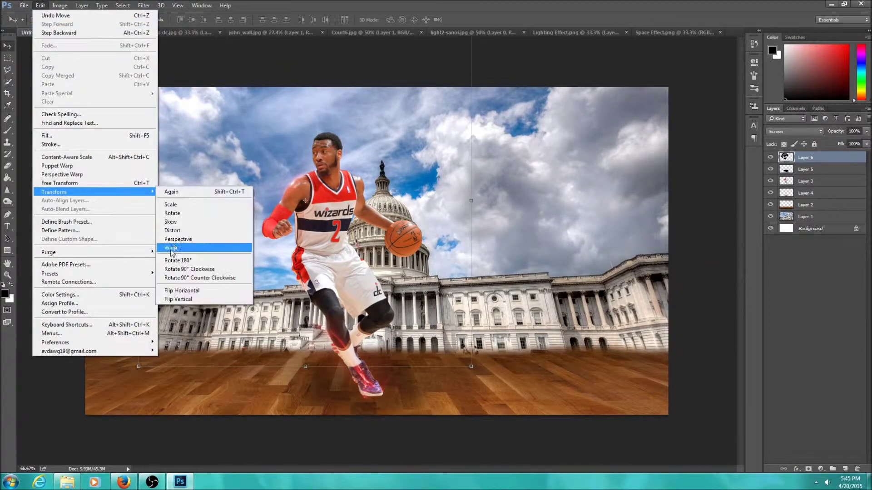
left_click(184, 247)
left_click_drag(471, 145, 481, 136)
left_click_drag(151, 281, 115, 271)
left_click(413, 20)
key("ctrl+j")
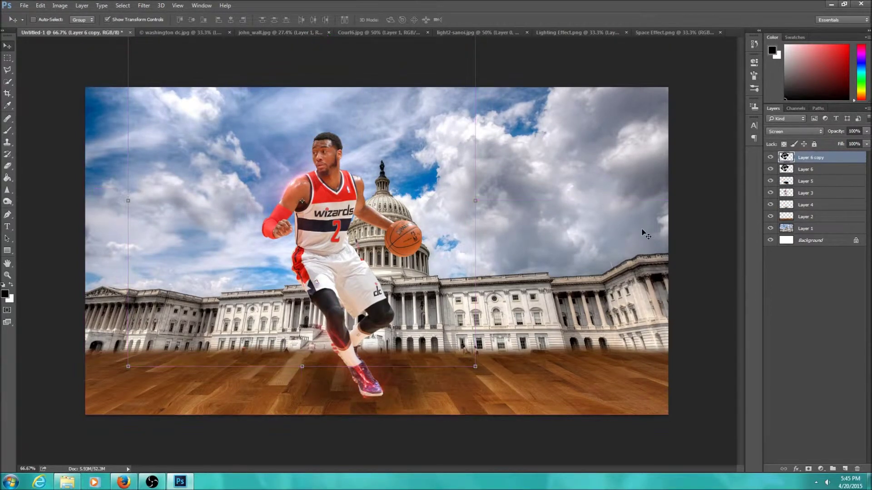
Close Space Effect.png and open 1 copy 4.jpg from the Effects folder of Sedin Design.
key("ctrl+shift+Tab")
left_click(720, 33)
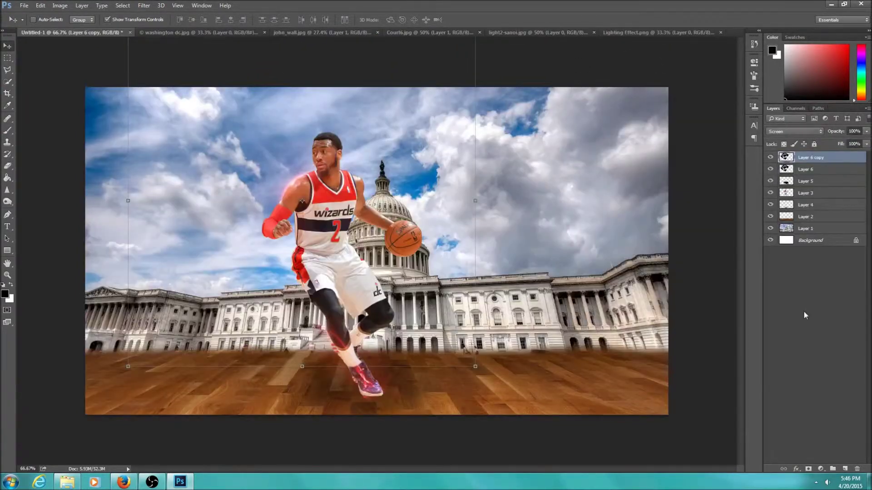
left_click(23, 6)
left_click(36, 24)
left_click(57, 138)
double_click(95, 87)
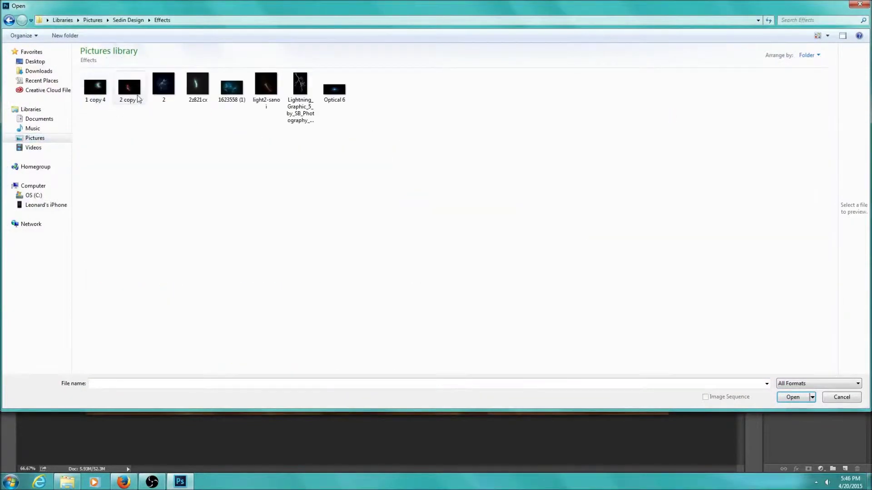
left_click(97, 88)
left_click(793, 398)
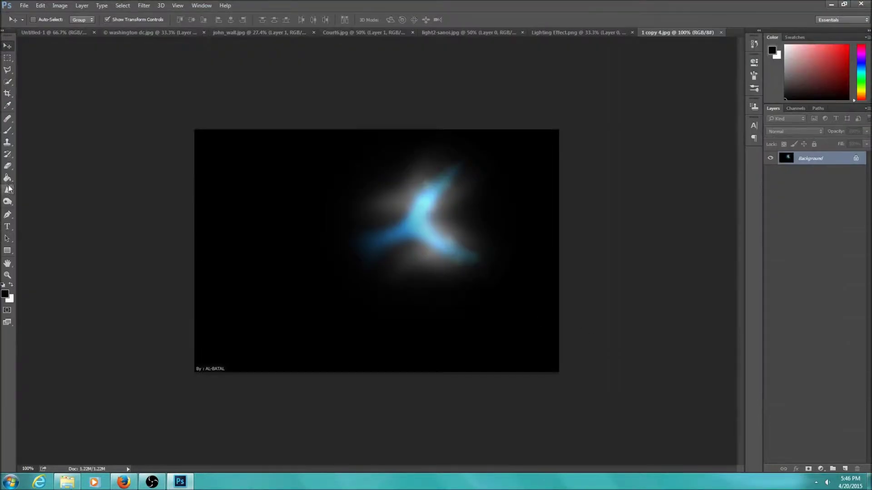
Paint over the credit text in the corner of 1 copy 4.jpg with black and unlock its background layer.
left_click(7, 131)
left_click_drag(200, 368, 236, 368)
left_click(856, 158)
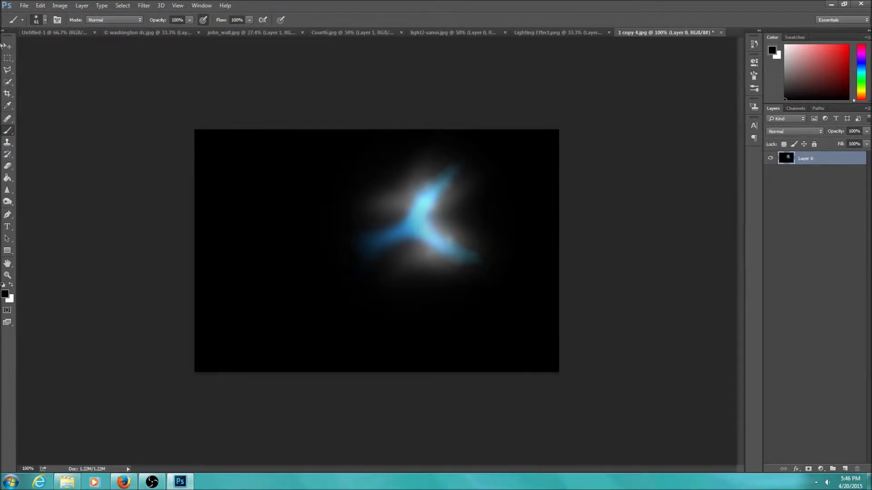
Move the blue glow image into Untitled-1 as the top layer and set its blending mode to Screen.
key("v")
left_click_drag(377, 188, 64, 32)
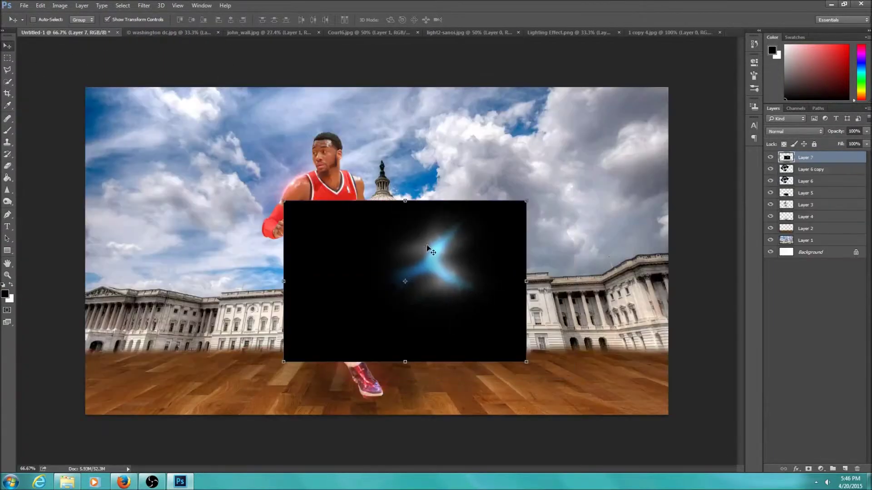
left_click(794, 131)
left_click(790, 191)
Rotate the blue glow and position it against the outer side of the basketball.
key("ctrl+t")
left_click_drag(557, 253, 291, 211)
left_click_drag(357, 303, 407, 272)
left_click(413, 20)
Colorize the basketball glow red with Hue/Saturation, using hue 0 and a strongly raised saturation.
left_click(59, 6)
mouse_move(68, 28)
left_click(179, 76)
left_click(828, 387)
left_click_drag(721, 357, 762, 357)
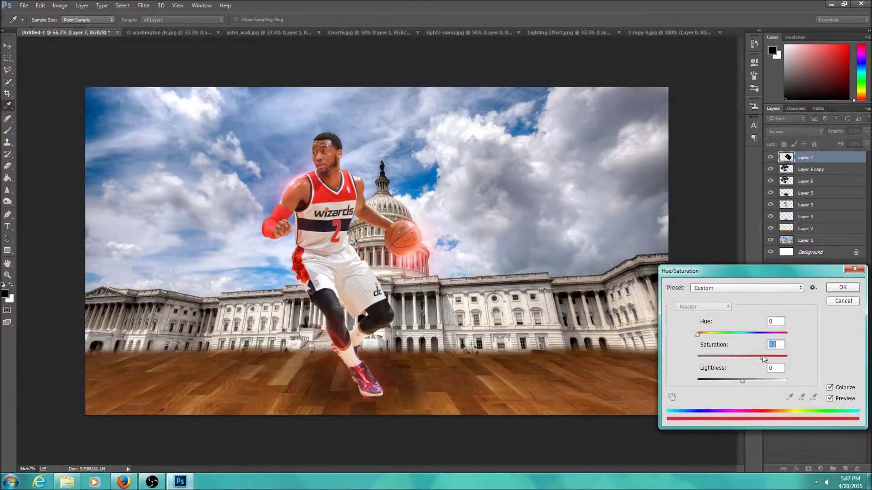
left_click(846, 289)
Rotate and shift the red glow so that it hugs the edge of the basketball.
left_click_drag(600, 113, 557, 143)
left_click_drag(480, 217, 465, 180)
left_click(413, 22)
Duplicate the basketball glow layer to intensify it and delete the surplus copies, keeping only one.
key("ctrl+j")
key("ctrl+j")
key("ctrl+j")
key("ctrl+j")
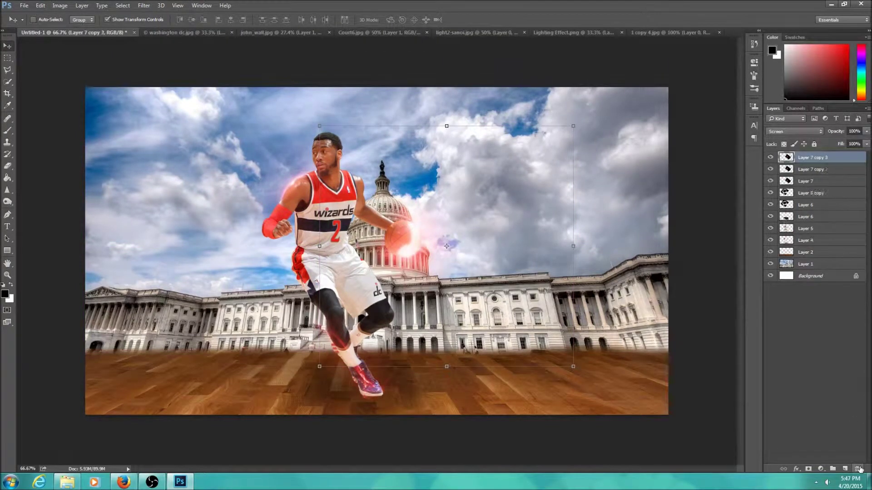
left_click(858, 468)
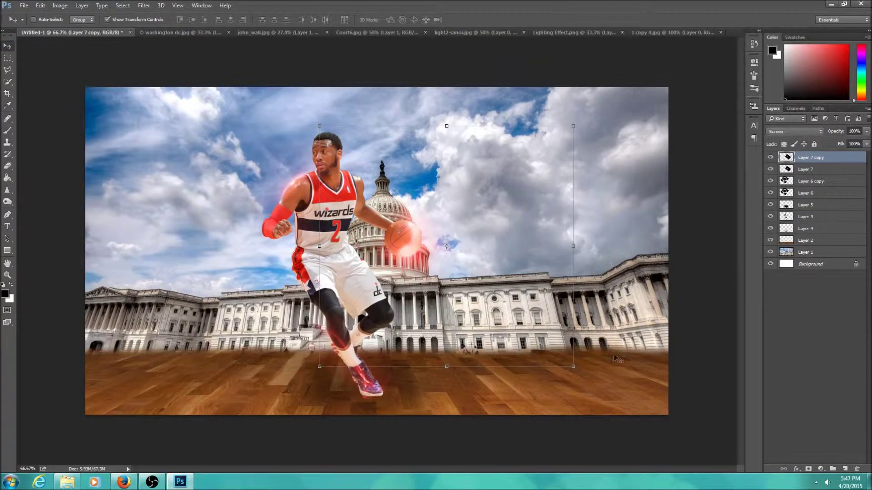
Merge Layer 7 and Layer 6 each with its copy and set both merged glow layers to Screen.
left_click(835, 172, "shift")
key("ctrl+e")
left_click(794, 132)
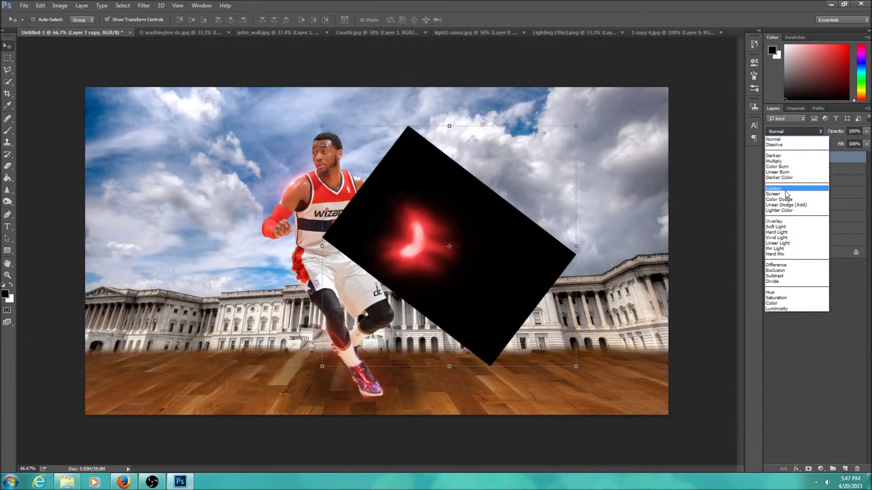
left_click(774, 193)
left_click(808, 169)
left_click(795, 131)
left_click(792, 194)
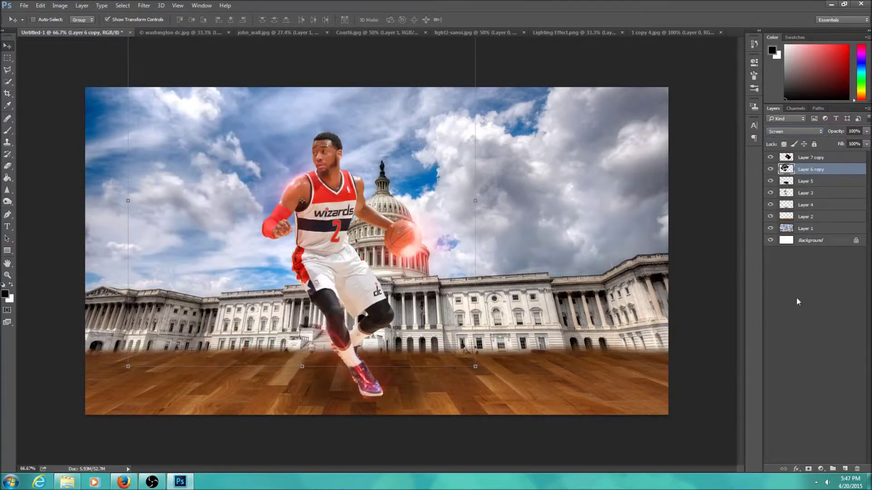
Warp the merged basketball glow on Layer 7 copy to fit the ball.
key("alt+bracketright")
left_click(41, 5)
mouse_move(109, 181)
left_click(241, 249)
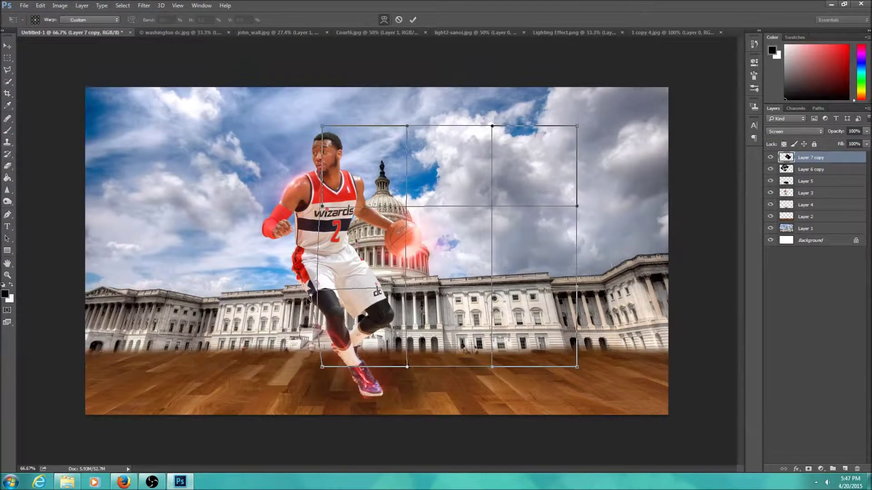
key("Return")
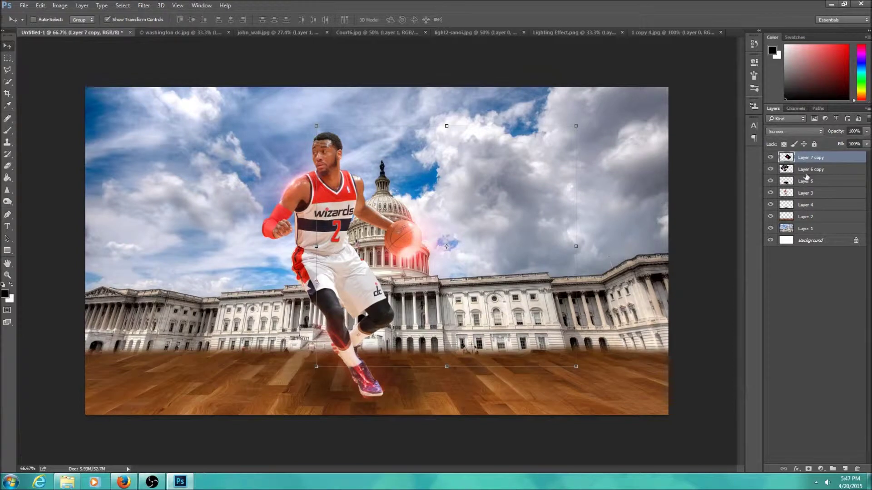
Add a Gradient Map adjustment layer above the glow layers and change its blending mode to boost the contrast.
left_click(820, 469)
left_click(800, 447)
left_click(811, 130)
left_click(792, 225)
Add a Curves adjustment layer above the Gradient Map with a slight S-curve, lifting the highlights and lowering the shadows.
left_click(820, 468)
left_click(799, 320)
left_click_drag(714, 110, 711, 120)
left_click_drag(661, 172, 661, 174)
Add a colorized Hue/Saturation adjustment layer with hue 0 and saturation 42, and set it to Soft Light.
left_click(820, 469)
left_click(799, 351)
left_click(663, 167)
left_click_drag(649, 135, 667, 137)
left_click(795, 131)
left_click(773, 228)
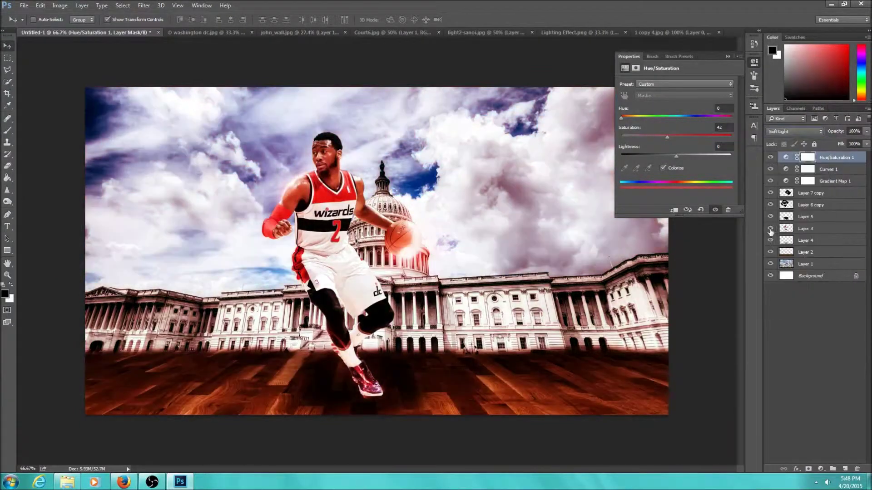
Move the Hue/Saturation layer below the Gradient Map layer and reduce its opacity to about 68%.
left_click_drag(828, 159, 826, 185)
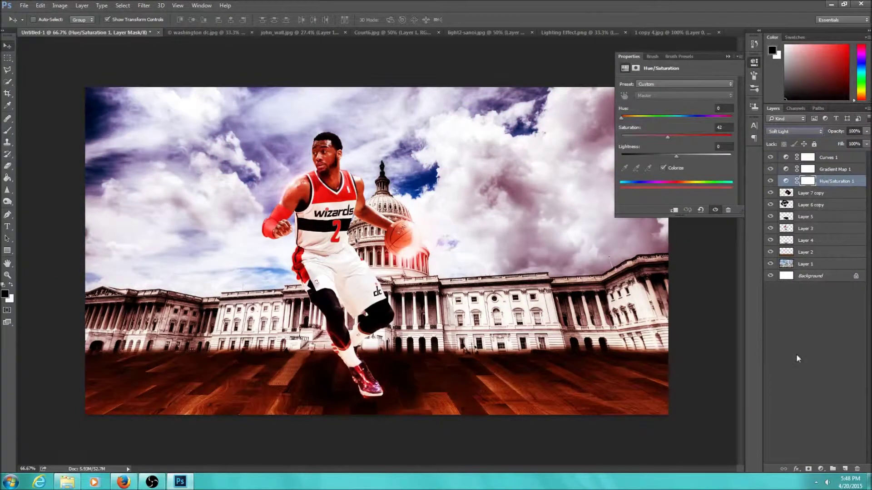
mouse_move(868, 131)
left_mouse_down()
mouse_move(845, 140)
mouse_move(859, 144)
left_mouse_up()
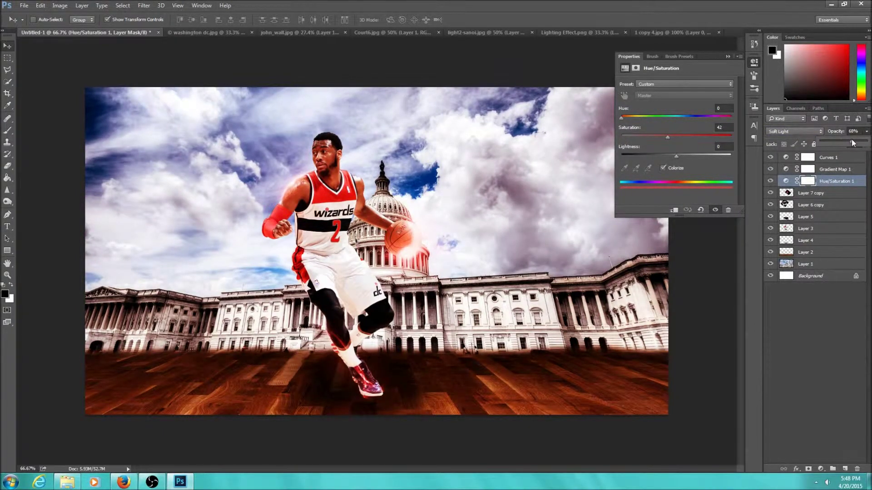
Try a Black & White adjustment layer set to Soft Light above the Curves layer and delete it.
left_click(838, 157)
left_click(820, 468)
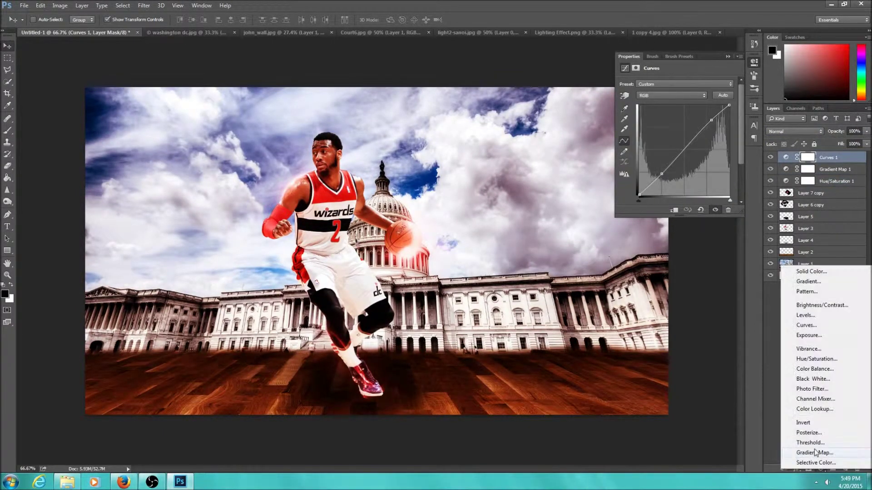
left_click(812, 379)
left_click(795, 132)
left_click(799, 223)
left_click_drag(678, 136, 691, 136)
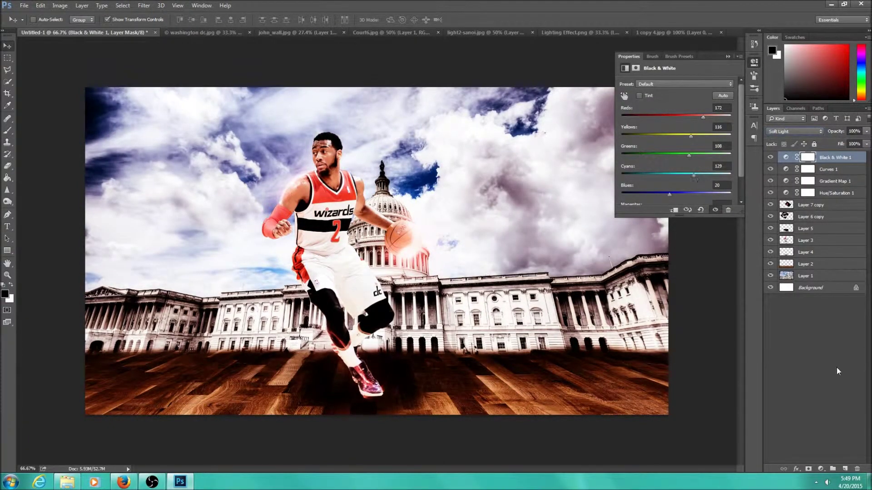
left_click(857, 468)
Add a Gradient Map adjustment layer above the Curves layer with a gradient running from red to white.
left_click(820, 468)
left_click(824, 454)
left_click(663, 87)
left_click(497, 232)
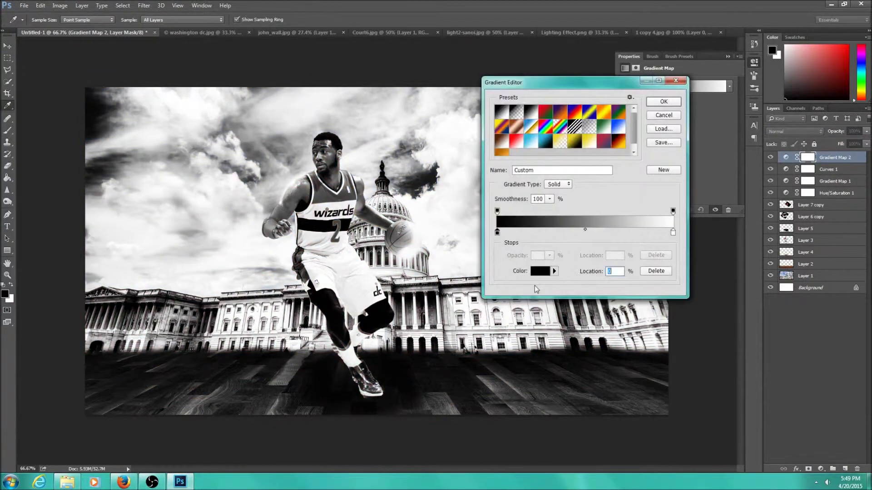
left_click(539, 271)
left_click(346, 278)
left_click(450, 274)
left_click(663, 101)
Set the red-to-white Gradient Map layer to Soft Light and lower its opacity to 26%.
left_click(793, 131)
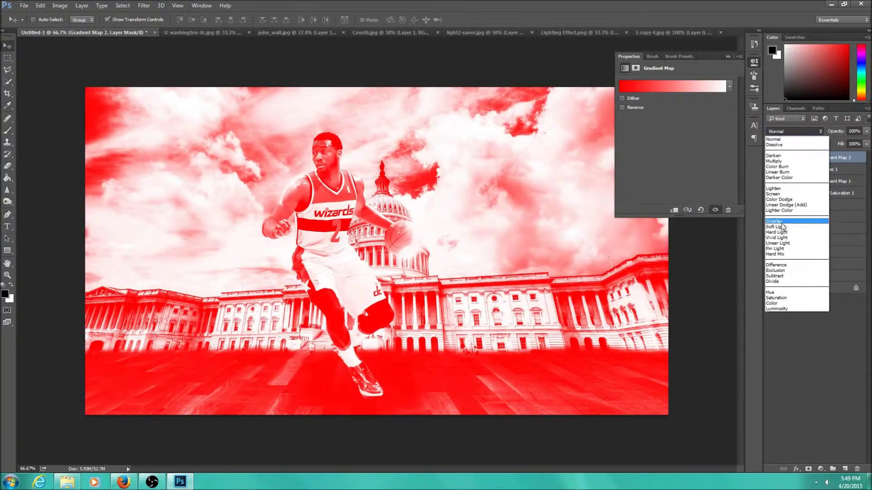
left_click(780, 226)
left_click(866, 131)
left_click_drag(852, 146, 833, 143)
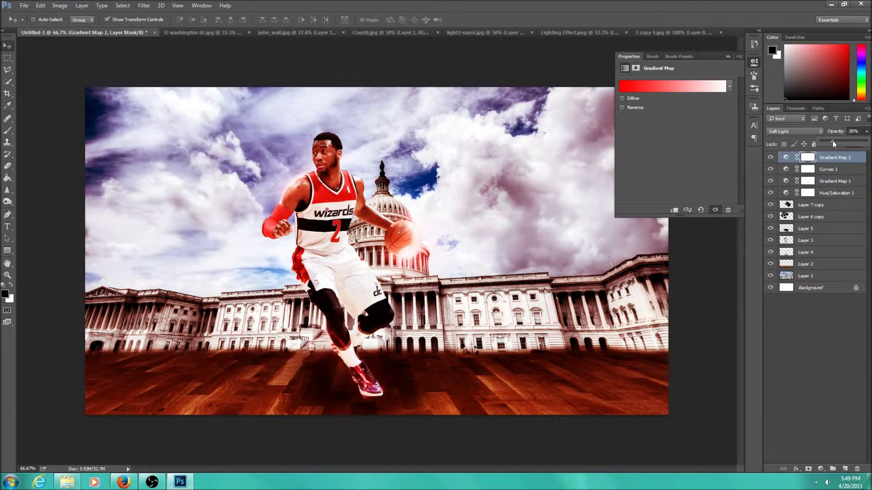
Add a Levels adjustment layer on top and move its black and white input points slightly inward.
left_click(820, 468)
left_click(806, 310)
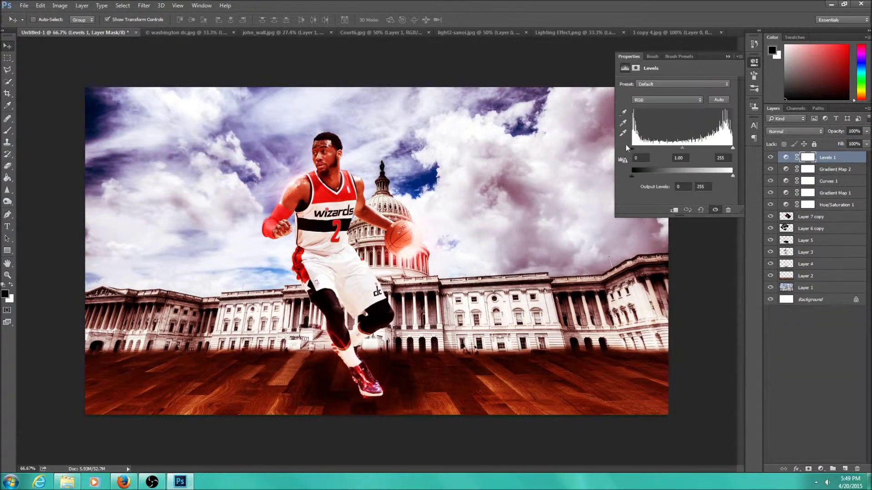
mouse_move(633, 146)
left_mouse_down()
mouse_move(649, 147)
mouse_move(635, 147)
left_mouse_up()
left_click_drag(733, 148, 728, 148)
Add a Photo Filter adjustment layer with Warming Filter (85) at 13% density above the Levels layer.
left_click(820, 469)
left_click(806, 382)
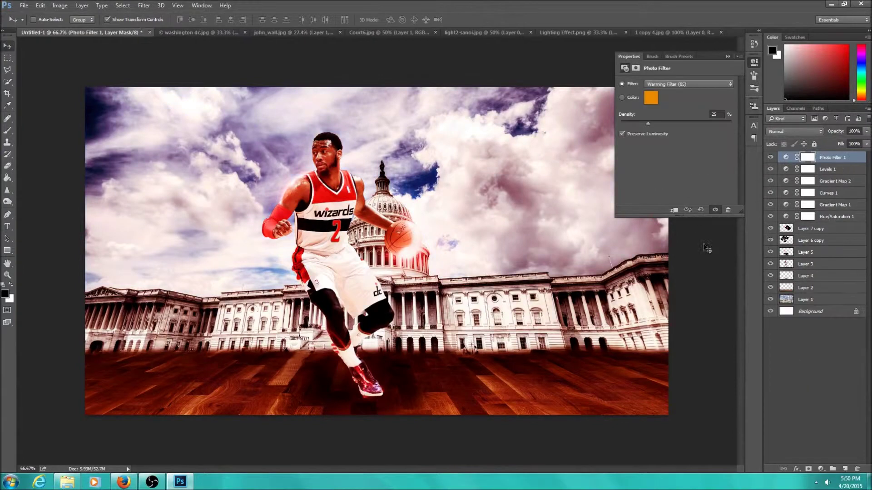
Try further adjustment layers above the Photo Filter, including Selective Color with its reds shifted, and discard them.
left_click(820, 468)
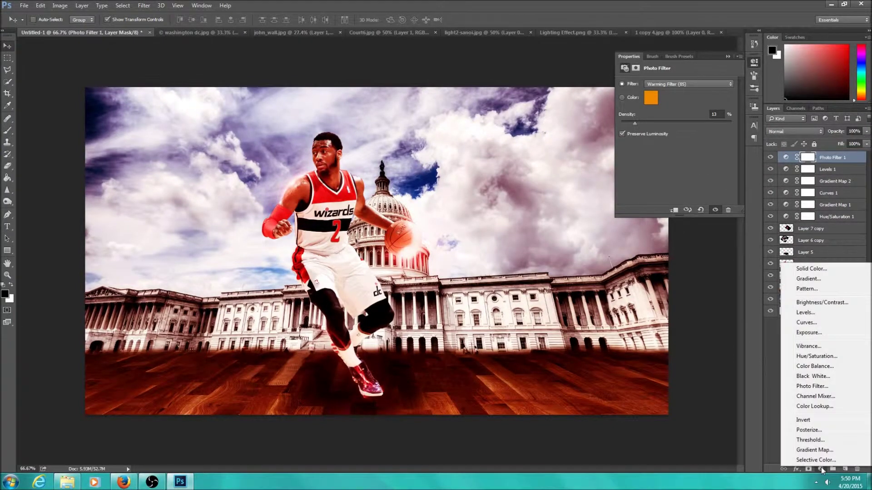
left_click(824, 404)
key("ctrl+z")
left_click(820, 469)
left_click(808, 458)
left_click_drag(680, 133, 668, 154)
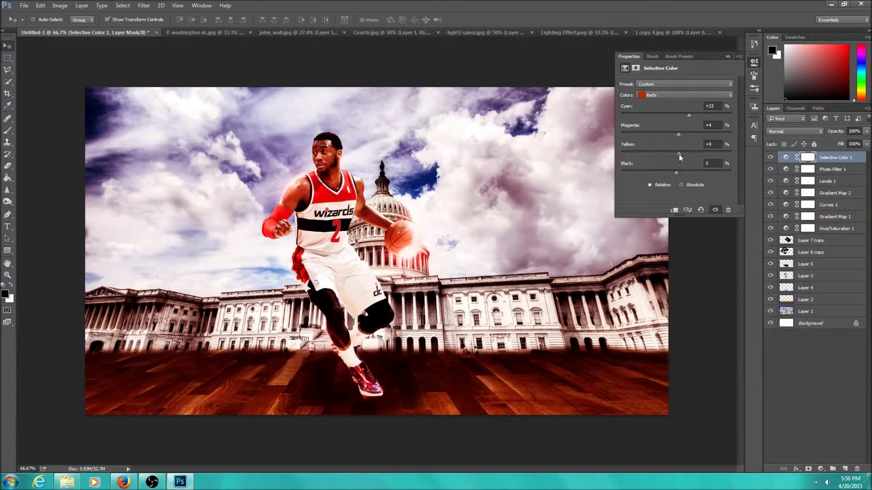
key("Delete")
Add a Color Balance adjustment layer with midtones red at +27, keep it in Normal mode and lower its opacity to 22%.
left_click(820, 469)
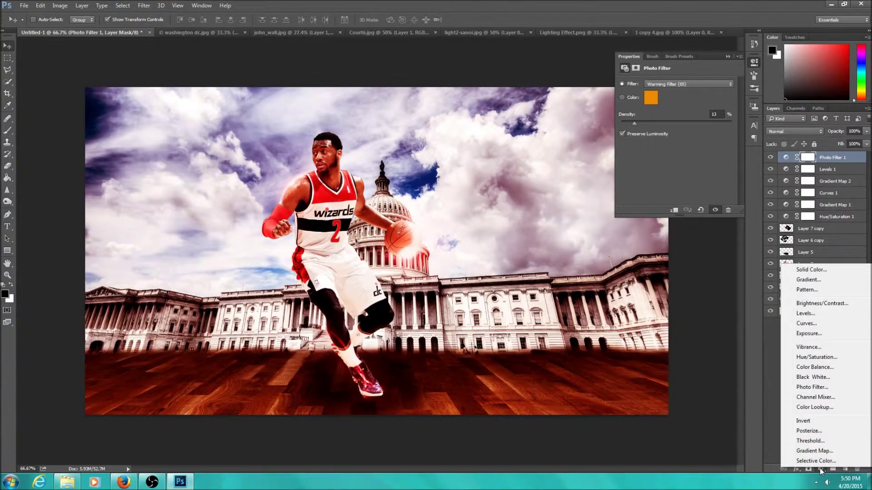
left_click(827, 366)
left_click_drag(663, 103, 675, 105)
left_click(794, 131)
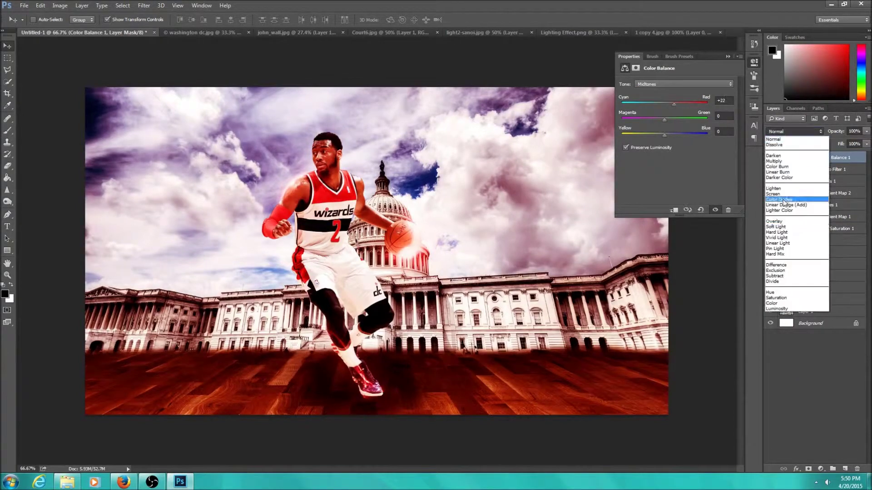
left_click(785, 228)
left_click(778, 132)
left_click(777, 138)
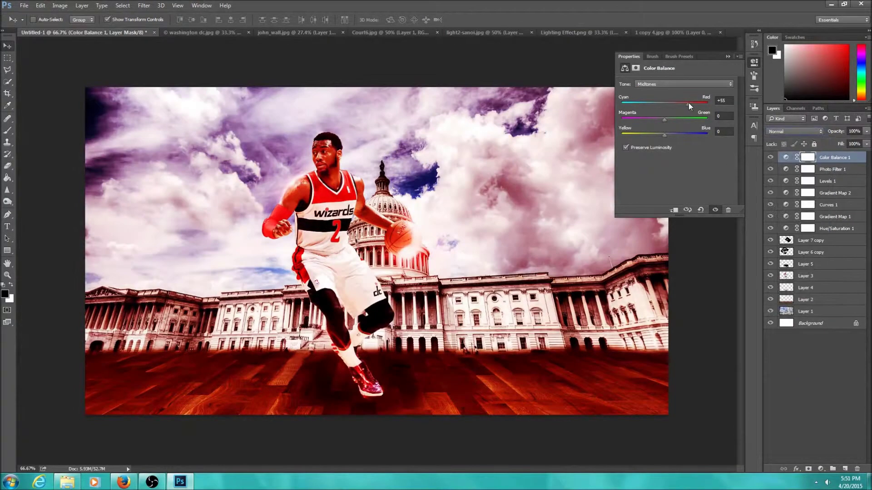
left_click(866, 131)
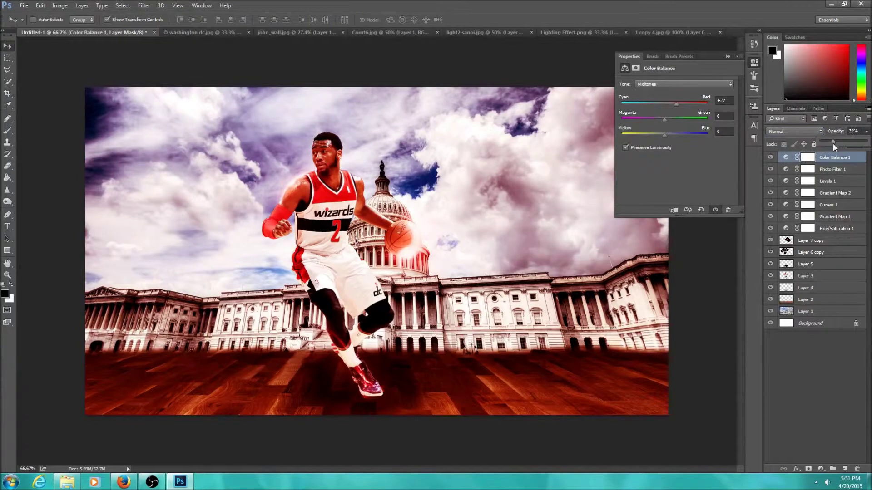
left_click_drag(828, 143, 824, 144)
Brush black over the player's skin on the masks of the Color Balance, Gradient Map 2 and Hue/Saturation layers.
key("b")
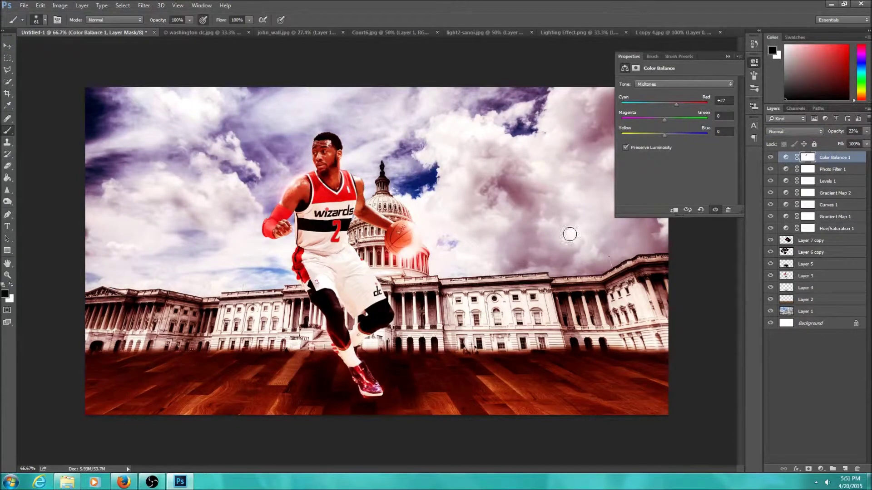
left_click(808, 193)
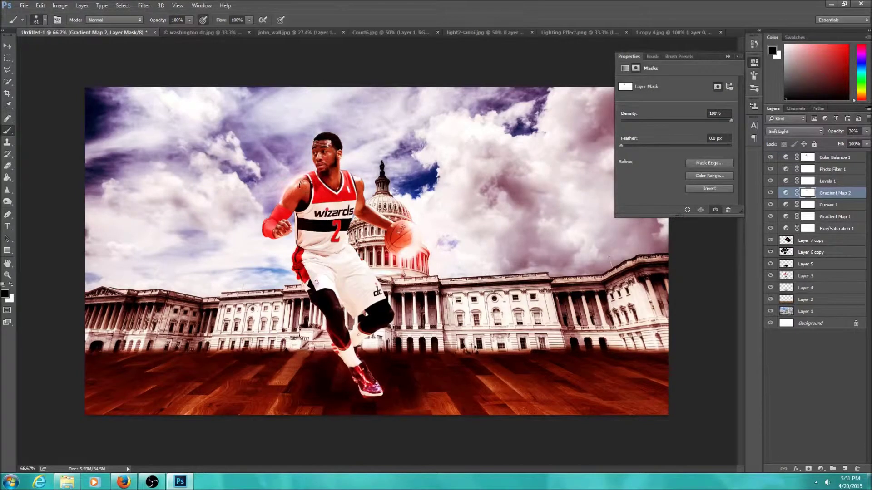
left_click(808, 229)
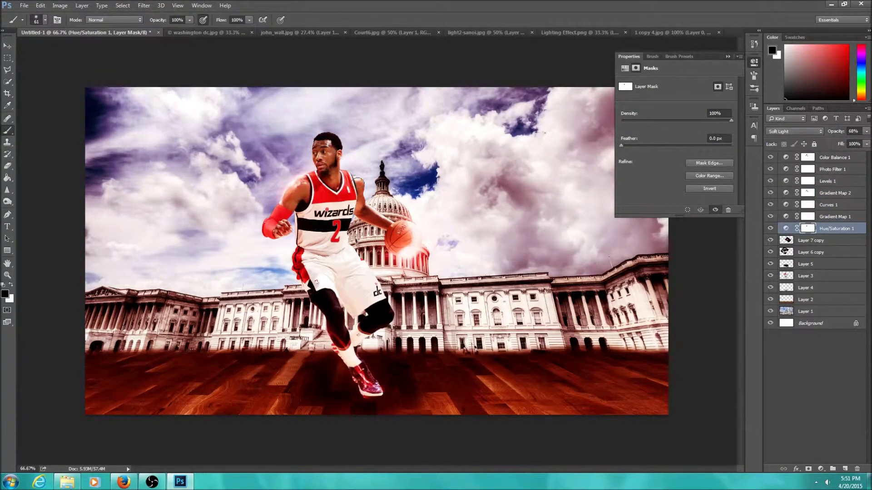
left_click_drag(359, 183, 378, 217)
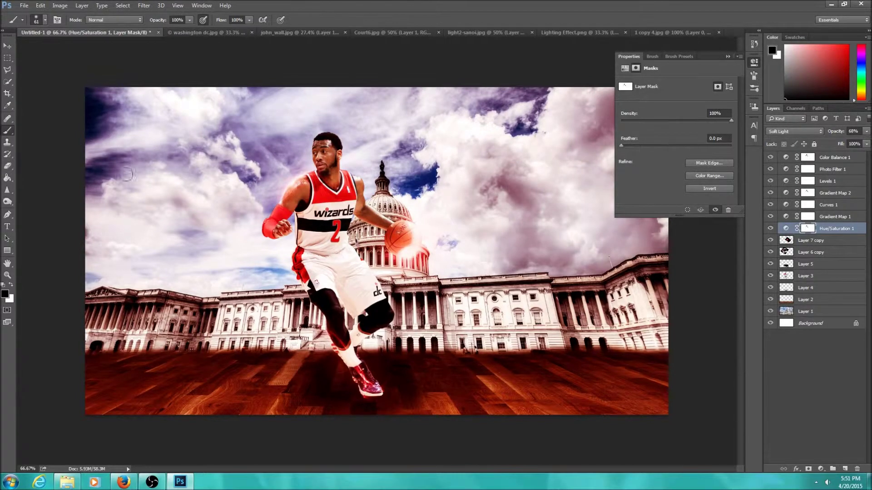
key("v")
Add a Brightness/Contrast adjustment layer above the Color Balance layer with a small boost, and deselect all layers.
left_click(834, 157)
left_click(820, 469)
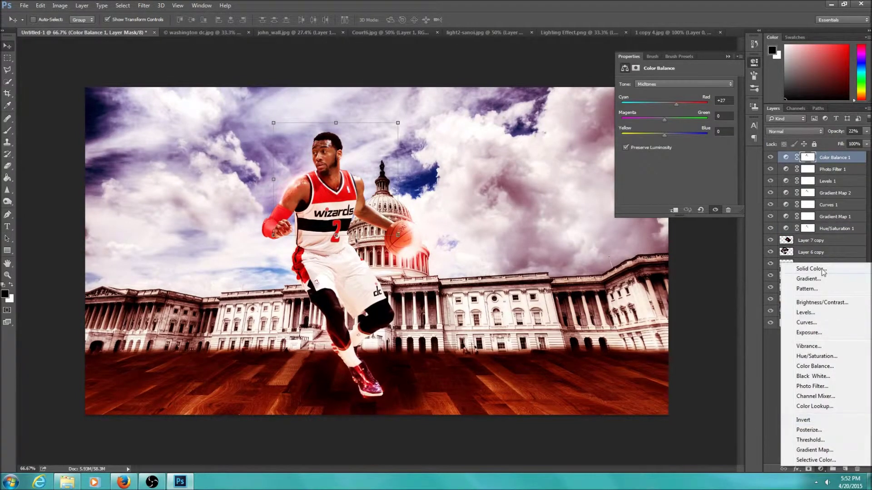
left_click(822, 303)
mouse_move(675, 124)
left_mouse_down()
mouse_move(703, 124)
mouse_move(685, 126)
left_mouse_up()
left_click(812, 357)
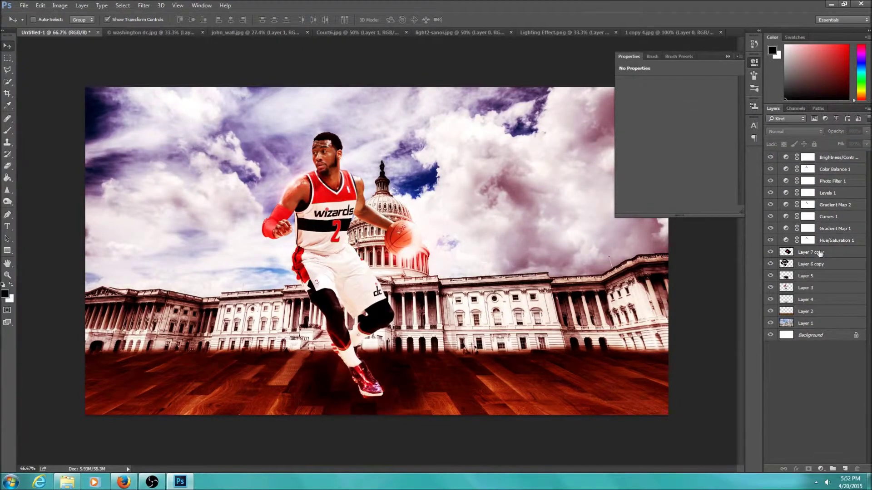
Warp the Layer 7 copy glow by bending its upper edge slightly upward, and apply the transformation.
left_click(819, 253)
left_click(41, 6)
mouse_move(91, 194)
left_click(195, 239)
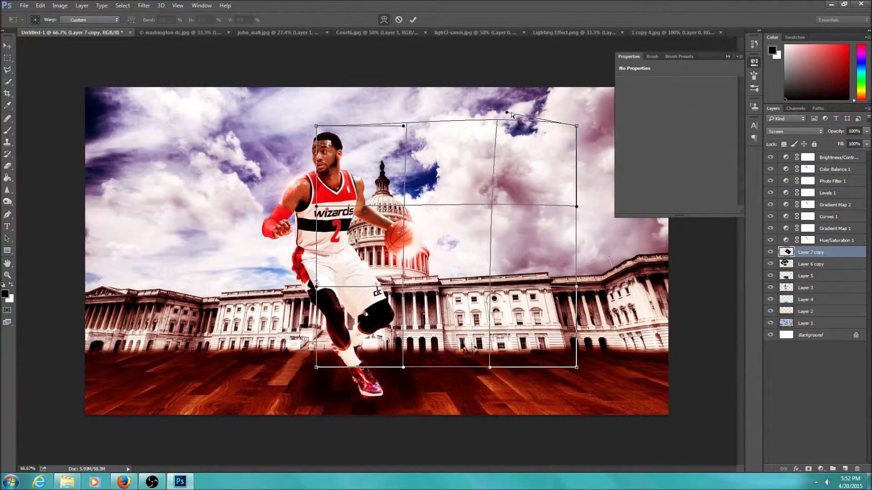
left_click(414, 20)
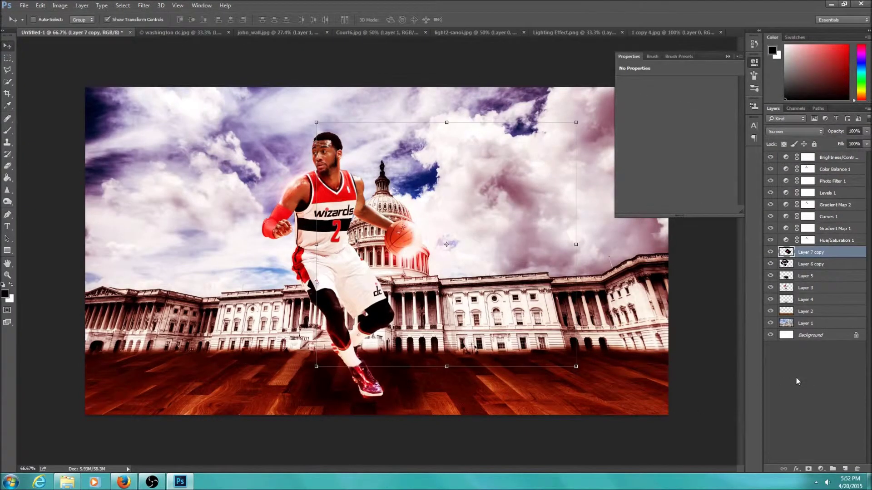
Transform the Layer 5 glow on the floor slightly outward, nudge it into place and collapse the adjustment properties.
left_click(812, 275)
left_click(40, 6)
mouse_move(91, 190)
left_click(182, 278)
left_click_drag(464, 425, 471, 427)
left_click(413, 19)
left_click_drag(404, 403, 403, 403)
left_click_drag(404, 404, 400, 402)
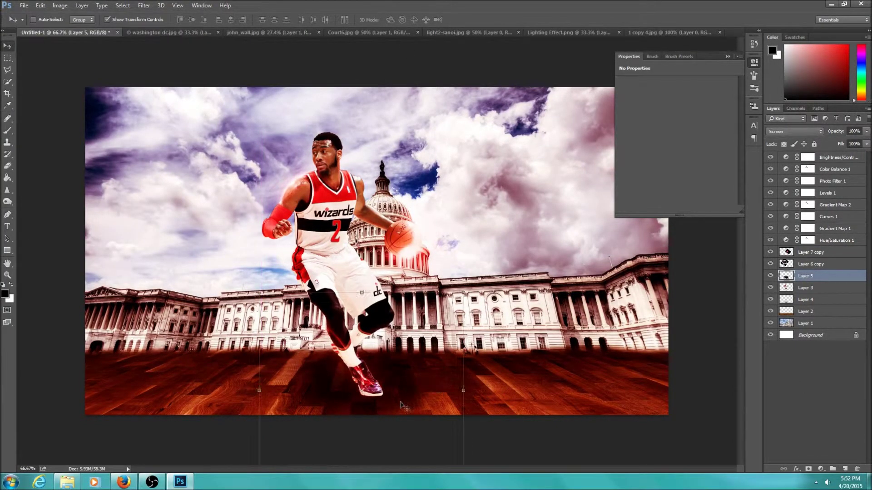
left_click(754, 63)
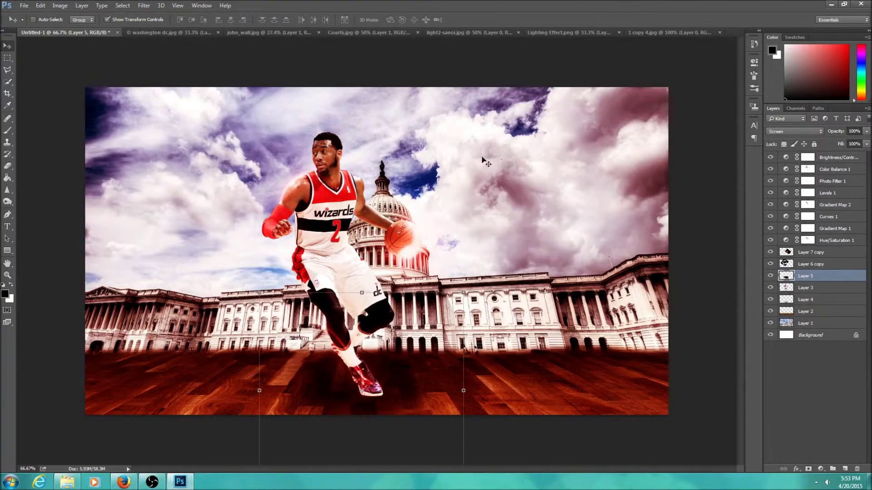
Open watermark.psd and bring its text into the composite as a layer above Layer 7 copy.
left_click(789, 243)
left_click(24, 5)
left_click(27, 23)
left_click(35, 138)
scroll(454, 218, "down", 5)
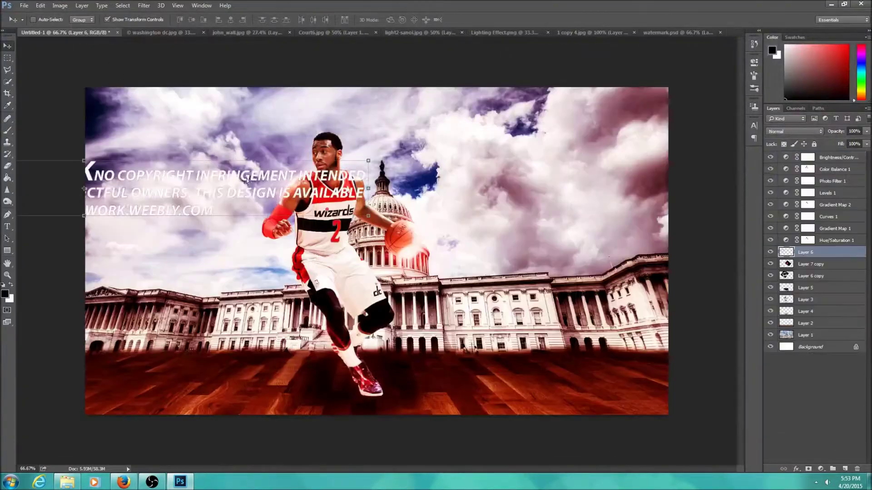
Scale down the watermark text and place it in the lower-left corner of the canvas.
left_click_drag(247, 180, 529, 177)
left_click_drag(642, 158, 227, 179)
left_click_drag(193, 211, 210, 421)
left_click(413, 19)
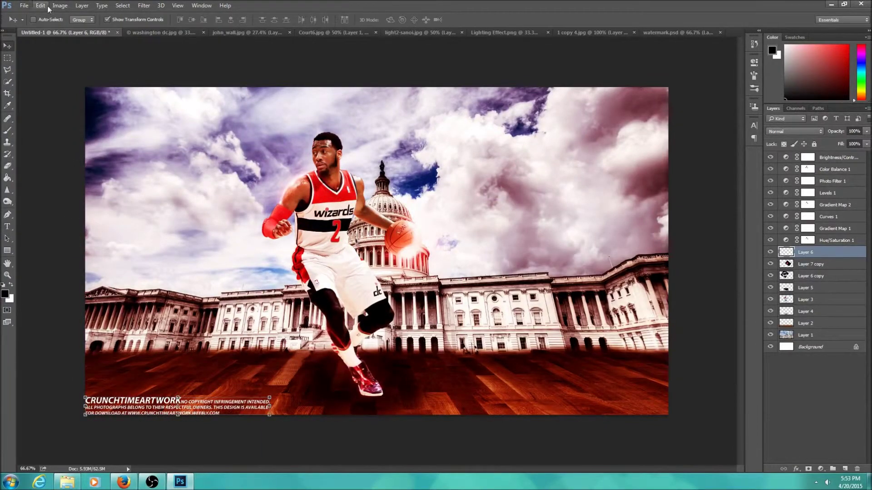
Save the composite as a Photoshop file named john wall design.
left_click(24, 5)
left_click(27, 106)
type("john wall design")
key("Return")
Save the composite again as a Photoshop file named john wall design image.
left_click(23, 5)
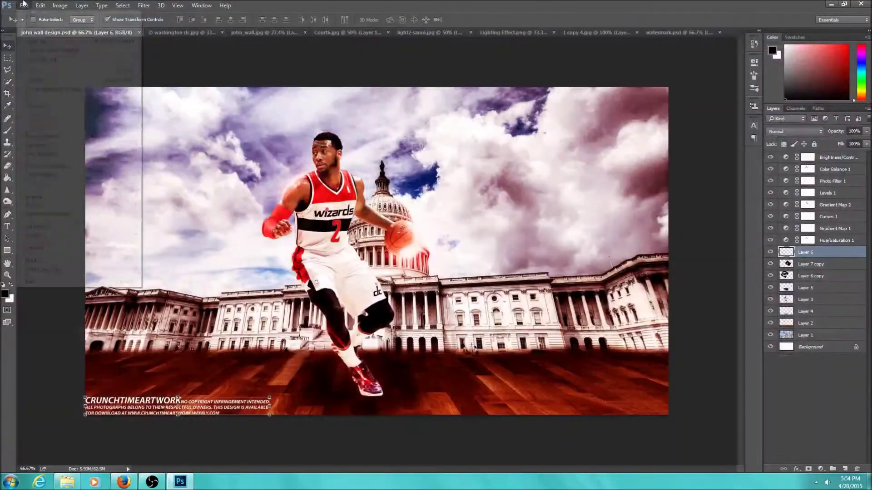
left_click(27, 106)
left_click(111, 365)
key("Return")
Save a copy of john wall design image in another file format and accept the format options.
left_click(24, 5)
left_click(27, 106)
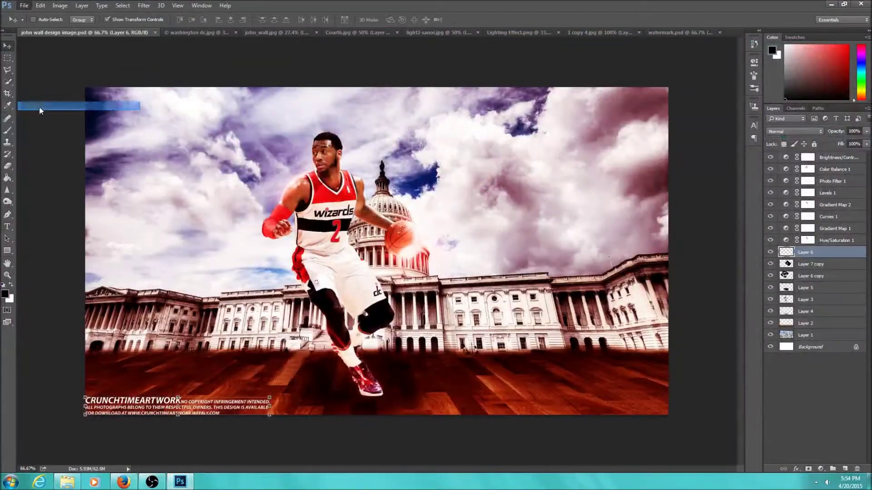
left_click(118, 376)
left_click(113, 292)
left_click(811, 450)
left_click(449, 239)
key("Return")
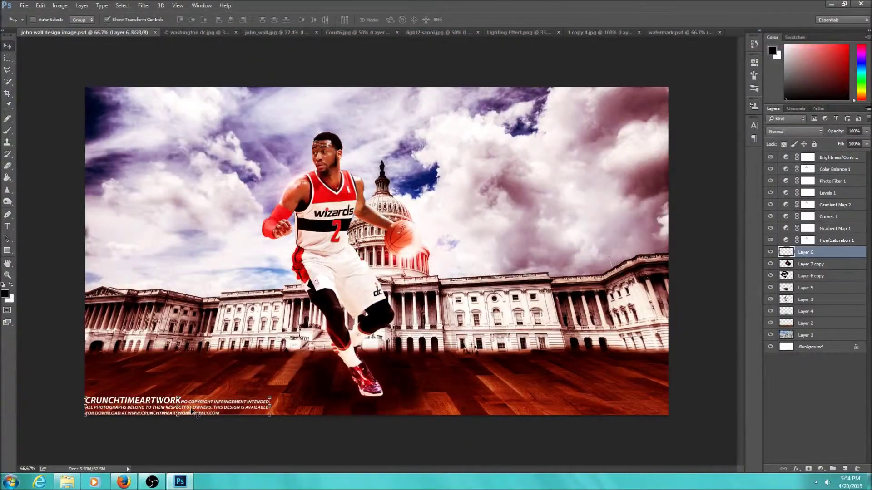
Move the watermark toward the middle of the canvas and crop the design to a 1:1 square around the player.
left_click_drag(191, 412, 381, 266)
left_click(8, 93)
left_click(301, 119)
left_click(472, 20)
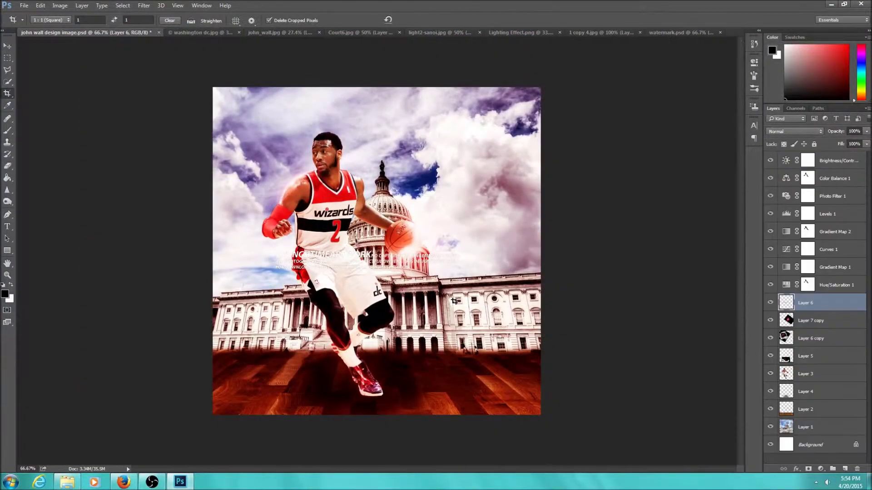
Move the watermark to the lower-right corner of the square canvas and scale it down further.
key("v")
left_click_drag(482, 301, 562, 446)
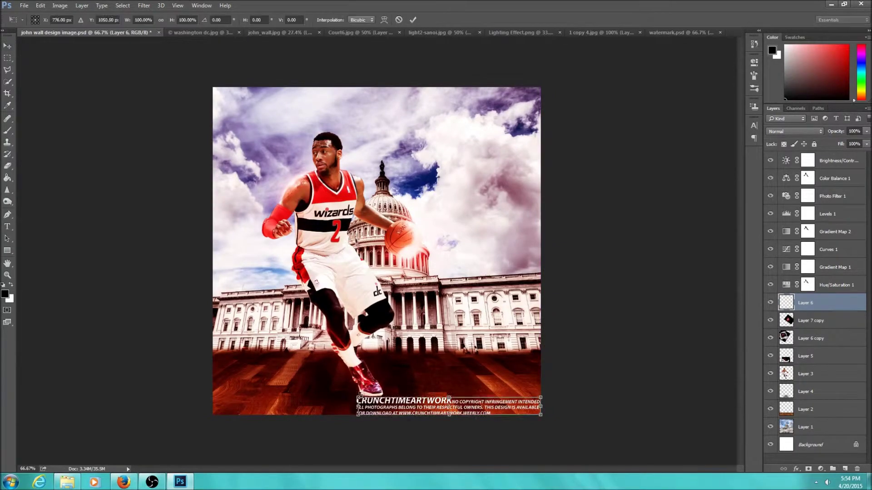
left_click_drag(358, 395, 416, 403)
left_click(413, 19)
Start saving the square version under the name john wall design image square and choose its file format.
left_click(24, 6)
left_click(46, 119)
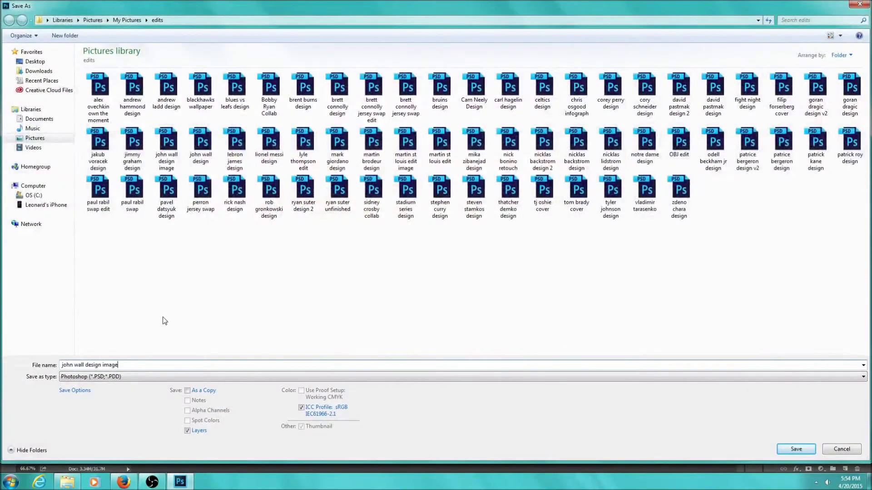
type("square")
left_click(454, 376)
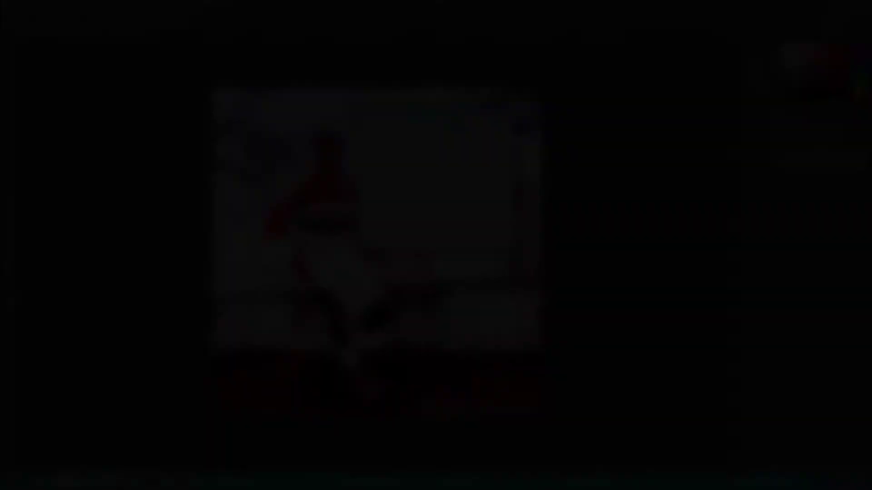